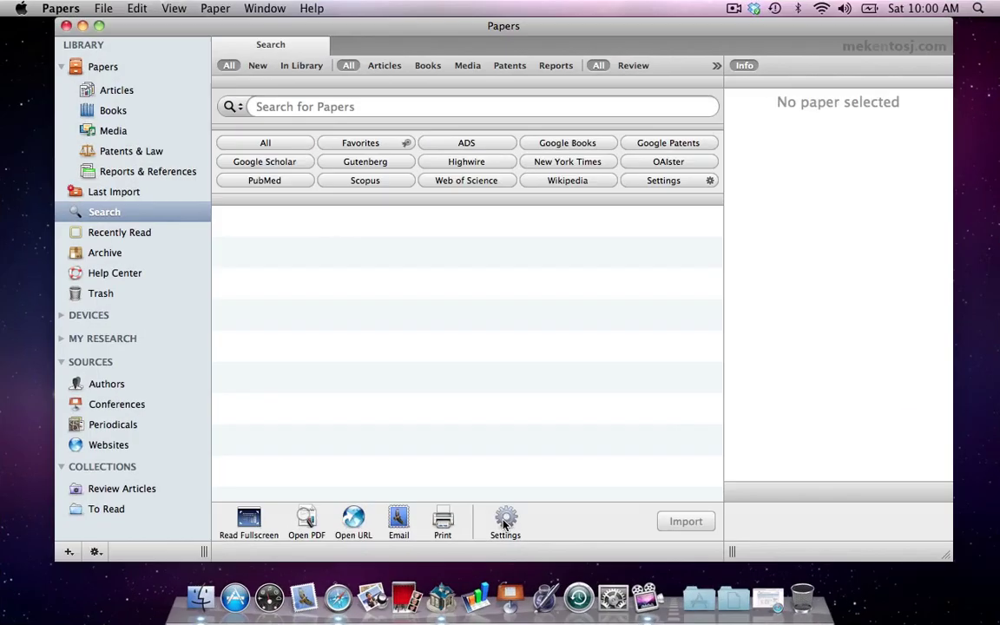
# - Open the repository search settings from the Search pane
pyautogui.click(663, 242)
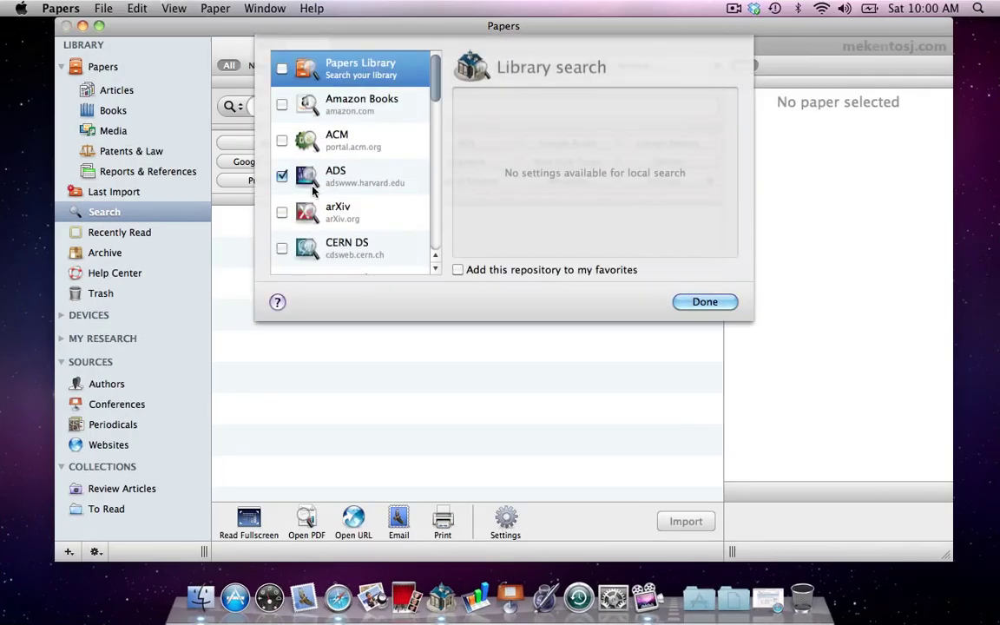
# - Enable ACM, Amazon Books, Papers Library, arXiv, CERN DS and Crossref as search sources
pyautogui.click(282, 139)
pyautogui.click(281, 104)
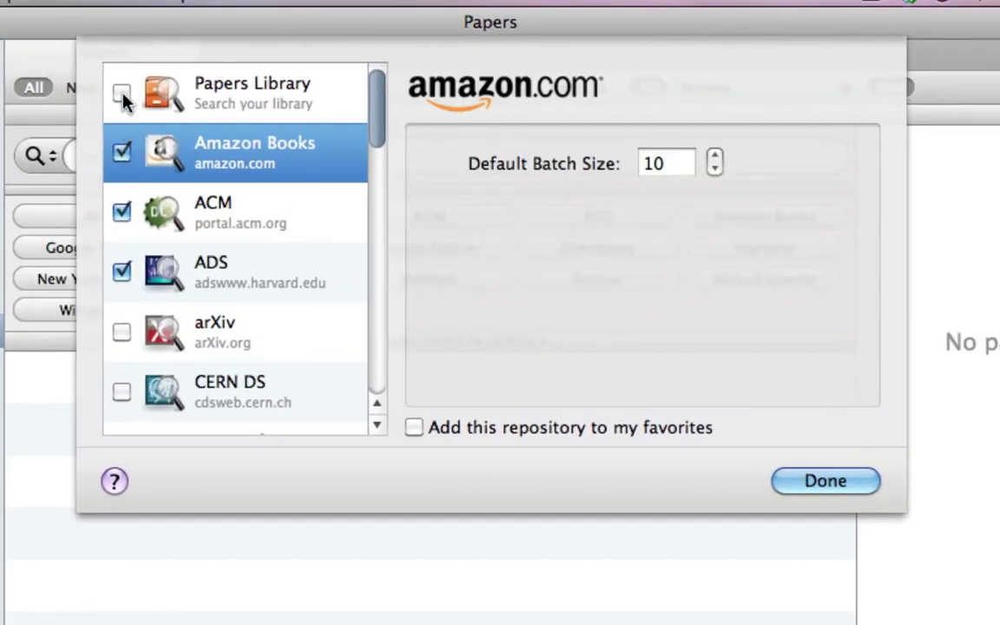
pyautogui.click(121, 94)
pyautogui.click(121, 332)
pyautogui.scroll(-5, 122, 343)
pyautogui.click(122, 169)
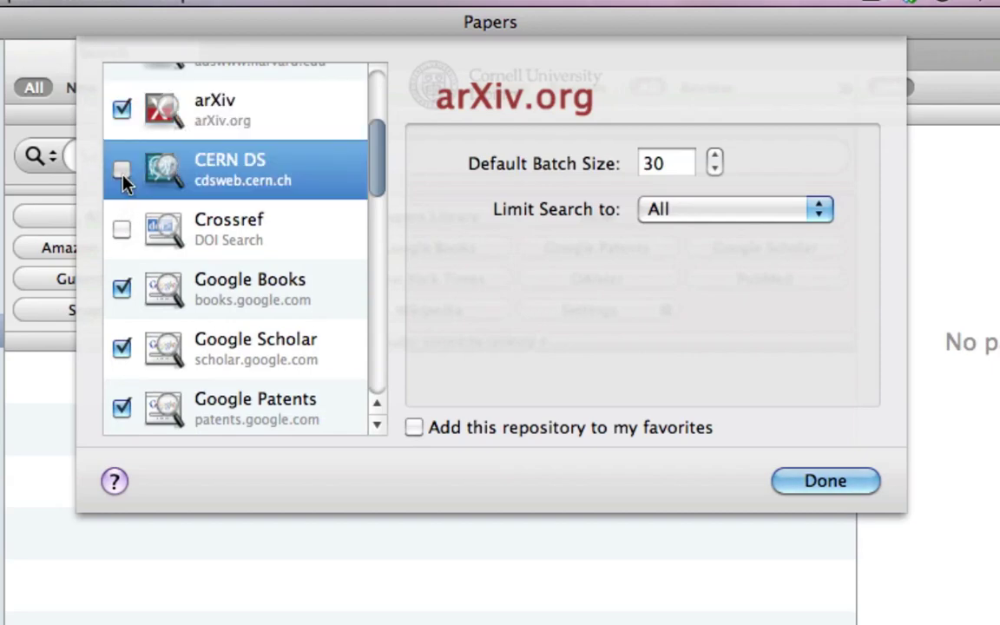
pyautogui.click(122, 229)
# - Also enable IEEExplore and Inspire, then close the repository settings
pyautogui.scroll(-6, 122, 230)
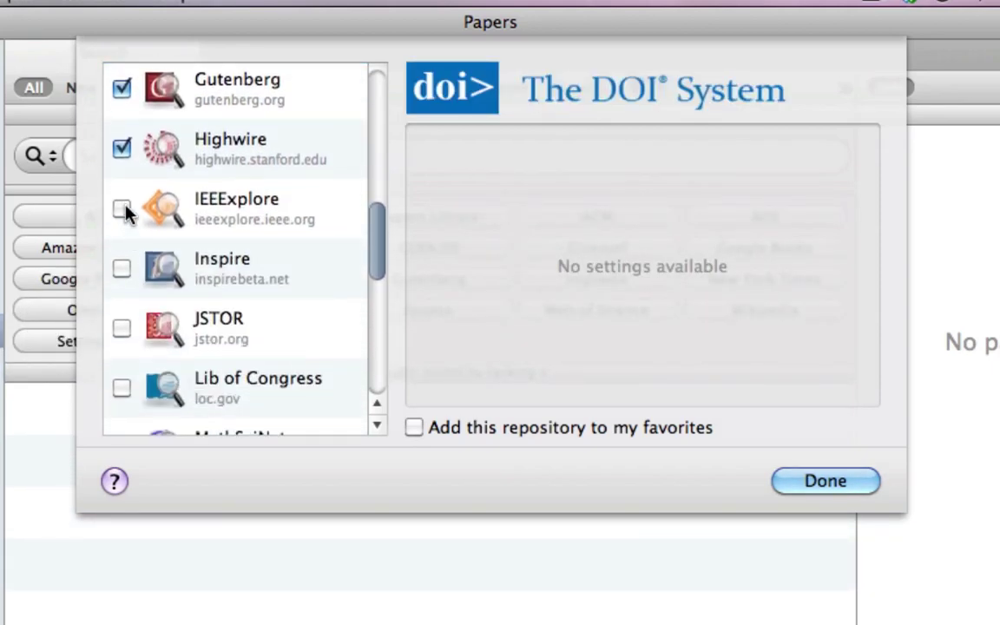
pyautogui.click(122, 211)
pyautogui.click(121, 271)
pyautogui.scroll(-6, 126, 274)
pyautogui.scroll(-3, 127, 273)
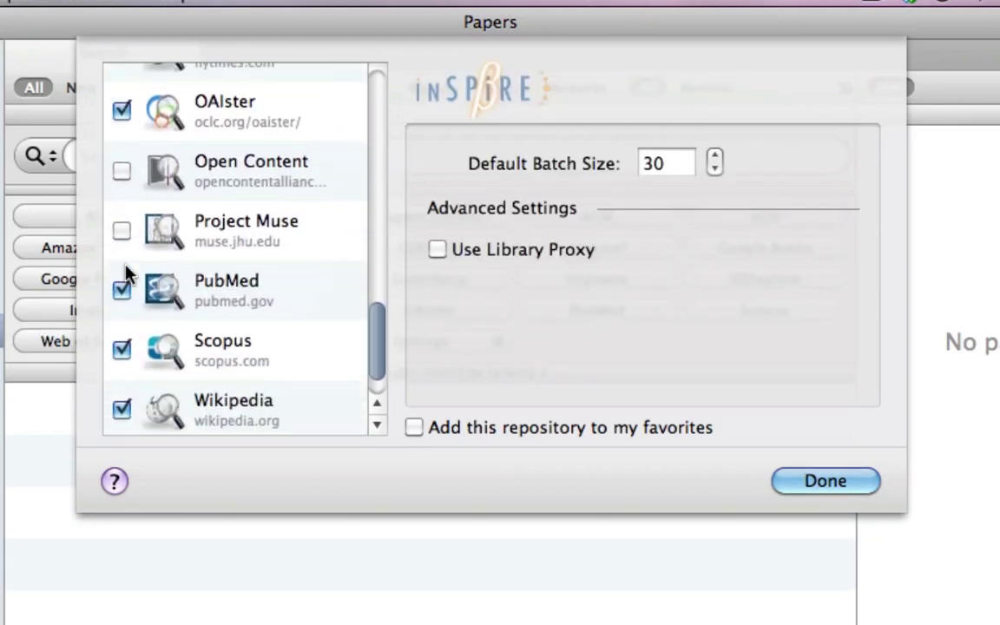
pyautogui.click(788, 484)
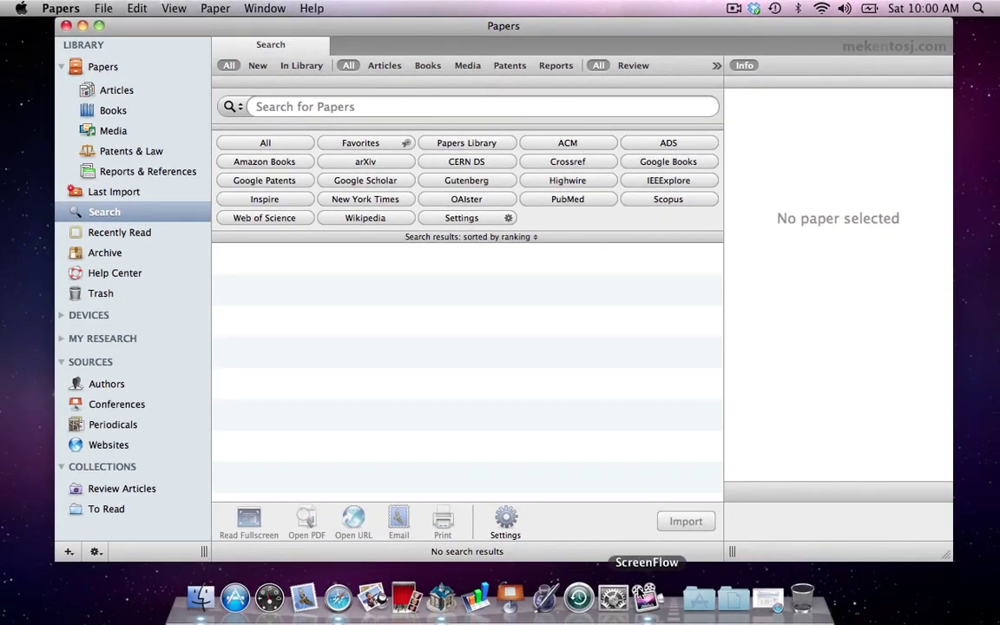
pyautogui.click(768, 599)
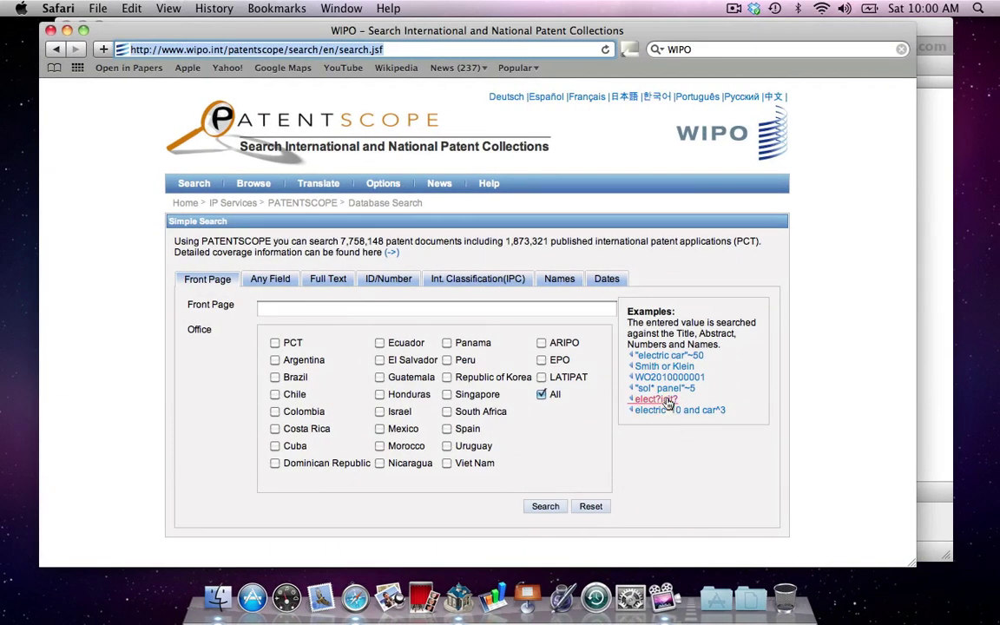
# - Copy the WIPO PATENTSCOPE search page URL from Safari's address bar
pyautogui.click(392, 50)
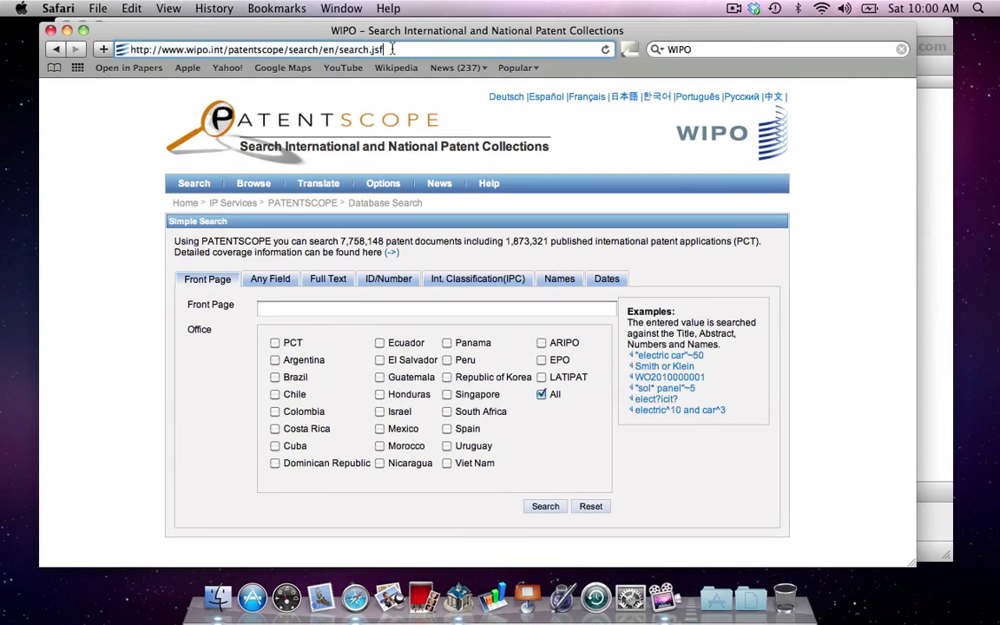
pyautogui.moveTo(392, 49); pyautogui.dragTo(182, 31)
pyautogui.press('super+c')
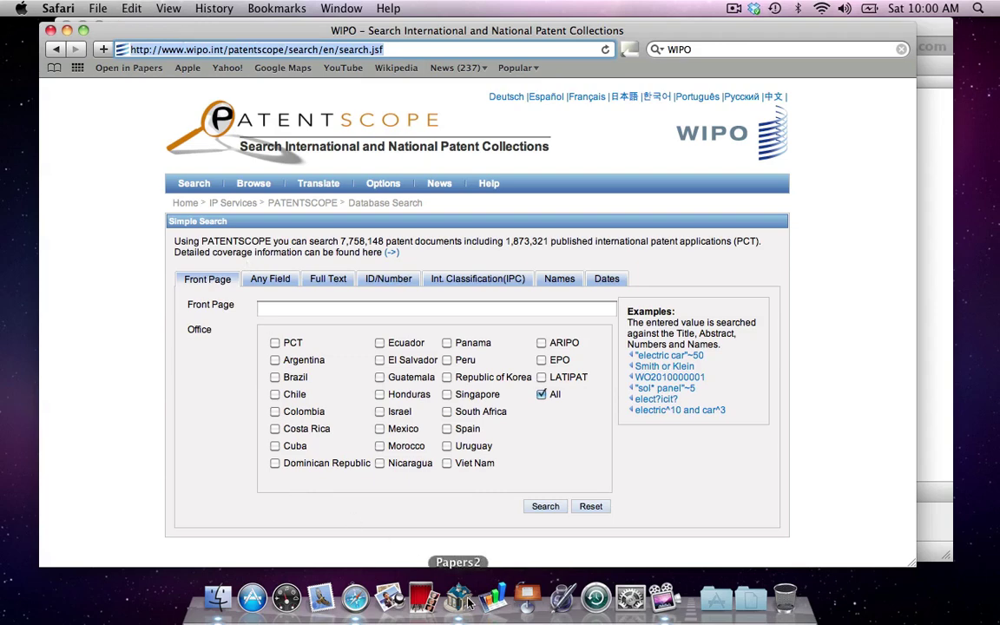
pyautogui.click(422, 597)
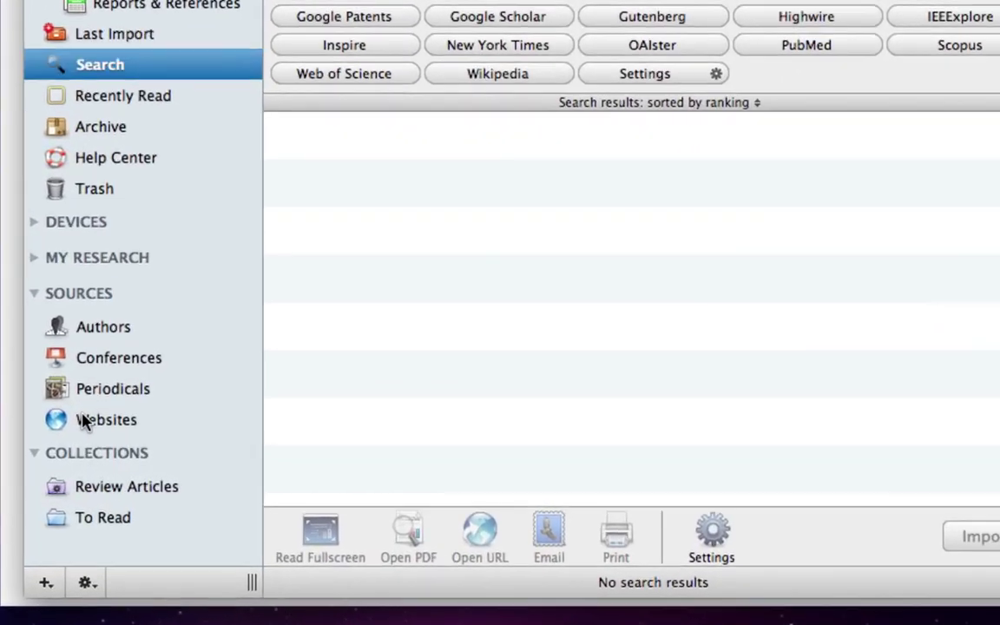
# - Create a new website entry in the Websites collection
pyautogui.click(91, 444)
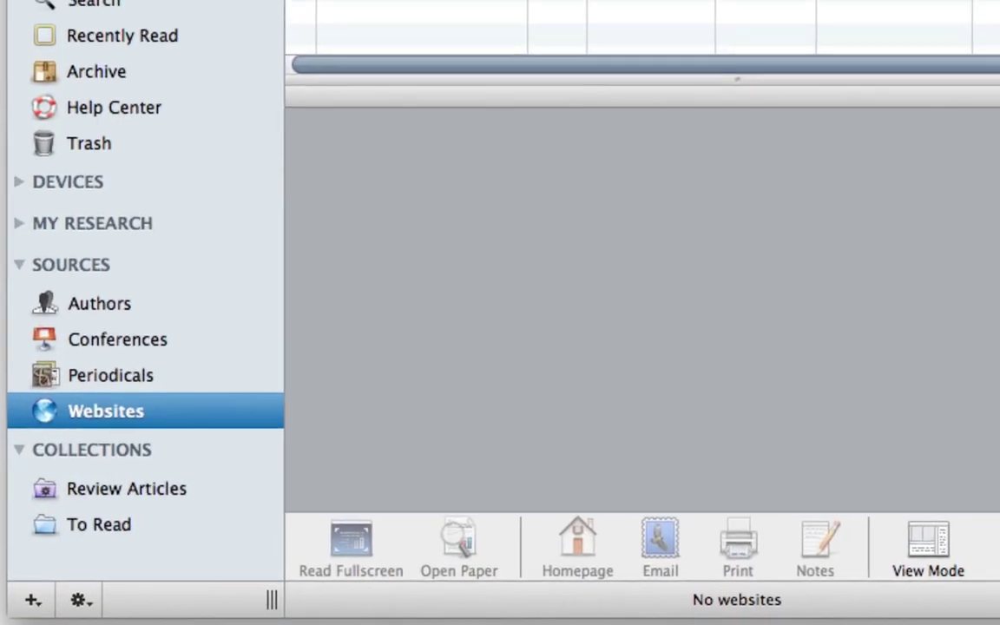
pyautogui.click(74, 10)
pyautogui.moveTo(127, 28)
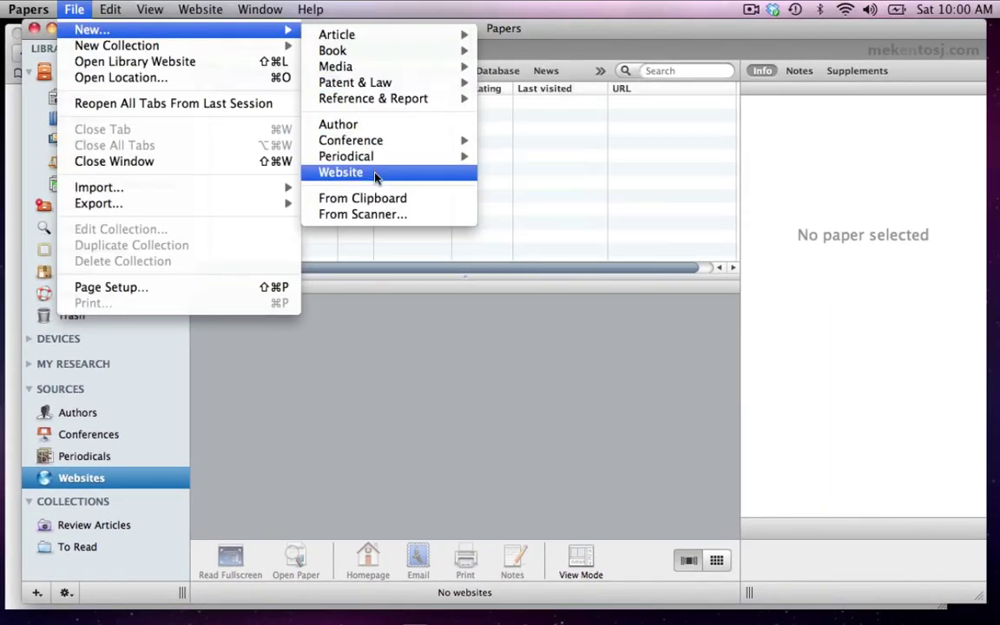
pyautogui.click(376, 174)
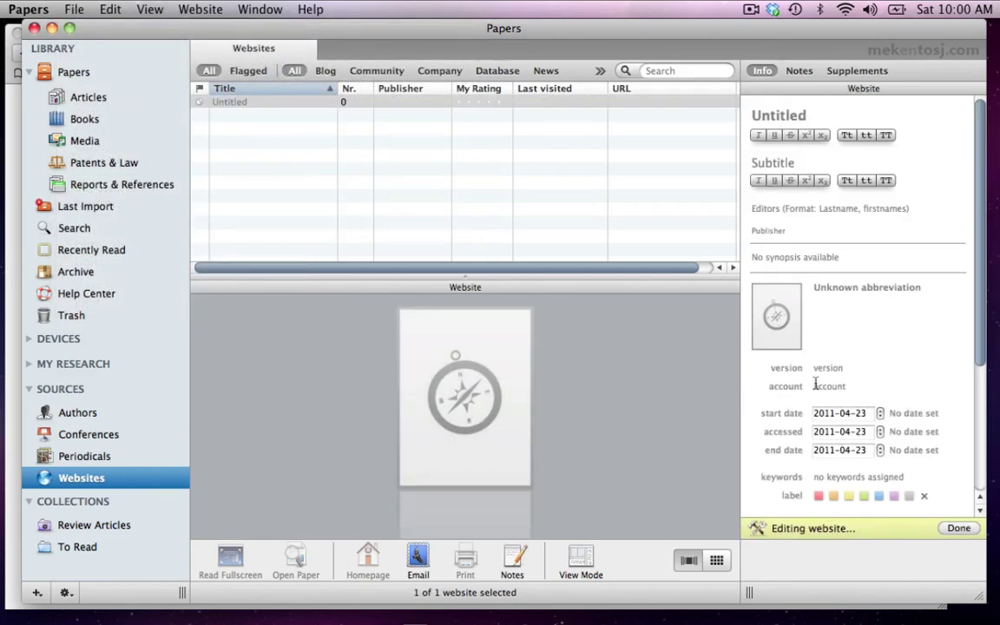
# - Set the entry's URL to the copied PATENTSCOPE address and its title to 'WIPO Patent Search'
pyautogui.scroll(-5, 846, 441)
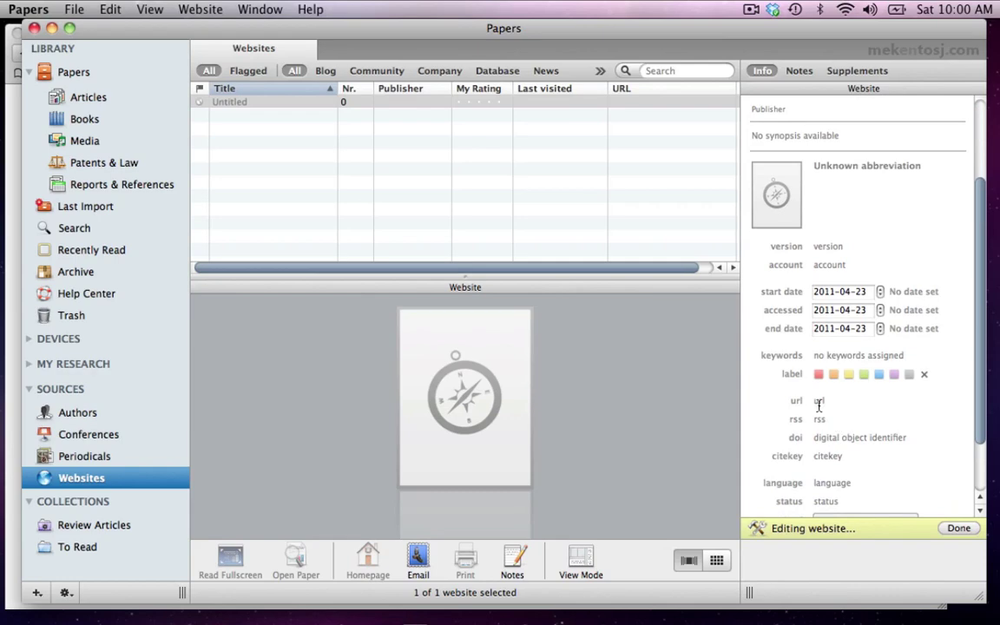
pyautogui.click(816, 400)
pyautogui.press('super+v')
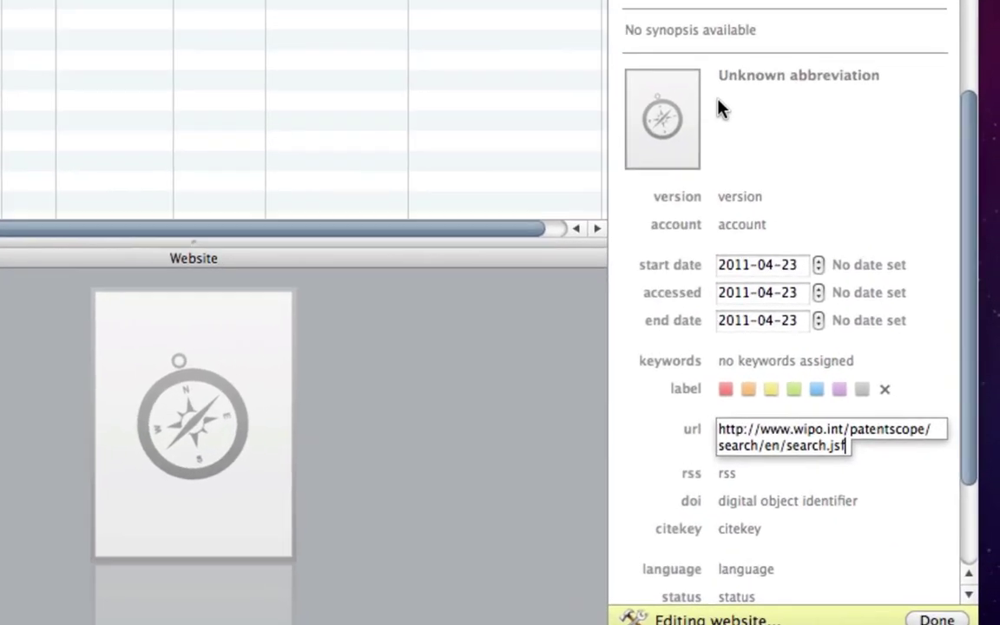
pyautogui.scroll(1, 680, 13)
pyautogui.press('Return')
pyautogui.scroll(4, 681, 34)
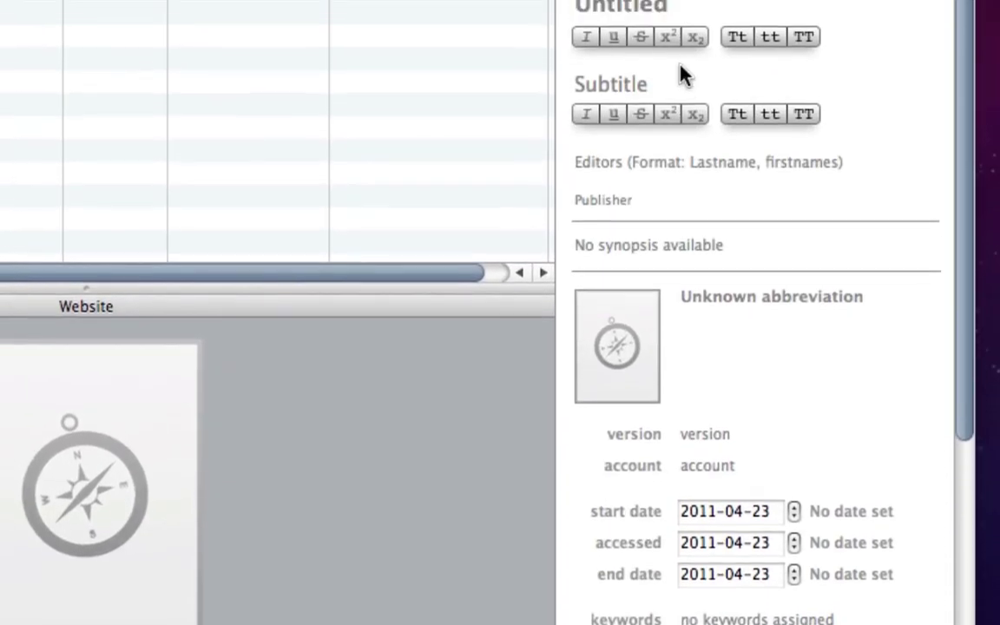
pyautogui.click(667, 90)
pyautogui.write('WIPO Patent Se')
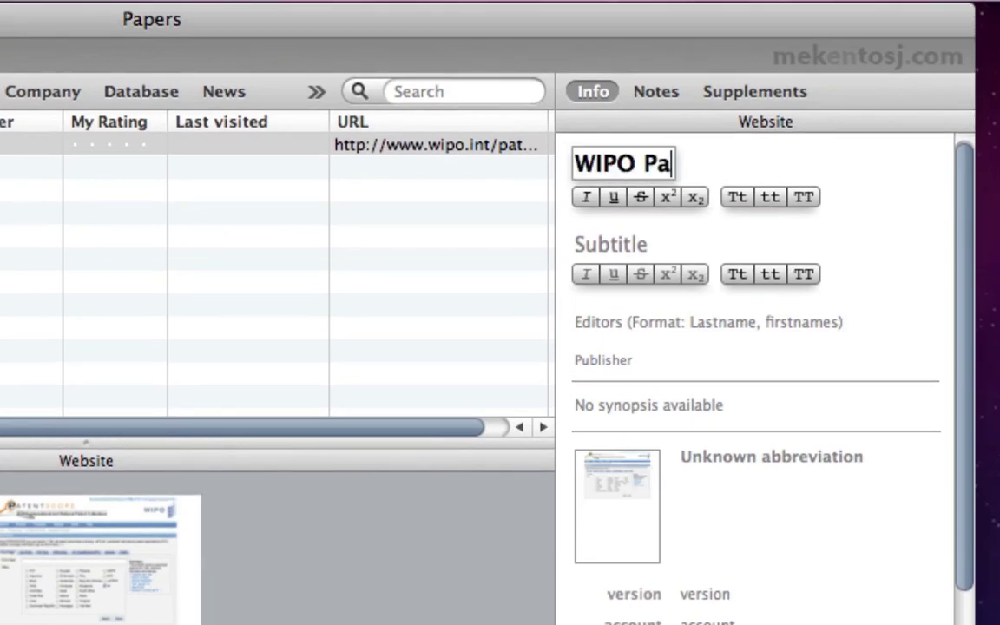
pyautogui.write('arch')
pyautogui.press('Return')
# - Set the website kind to Database site and finish editing the entry
pyautogui.scroll(-3, 839, 382)
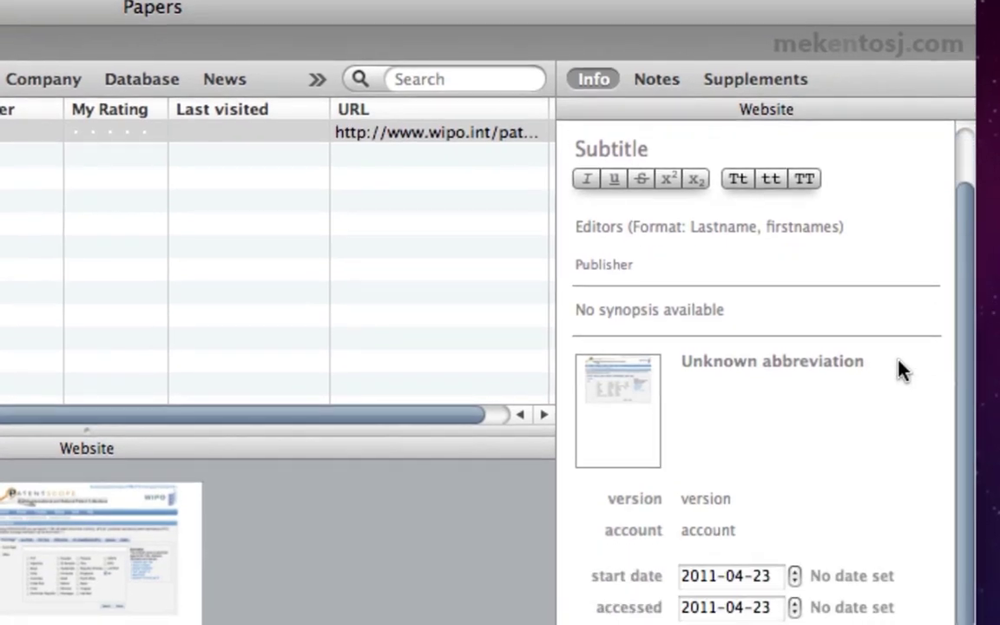
pyautogui.scroll(-5, 902, 368)
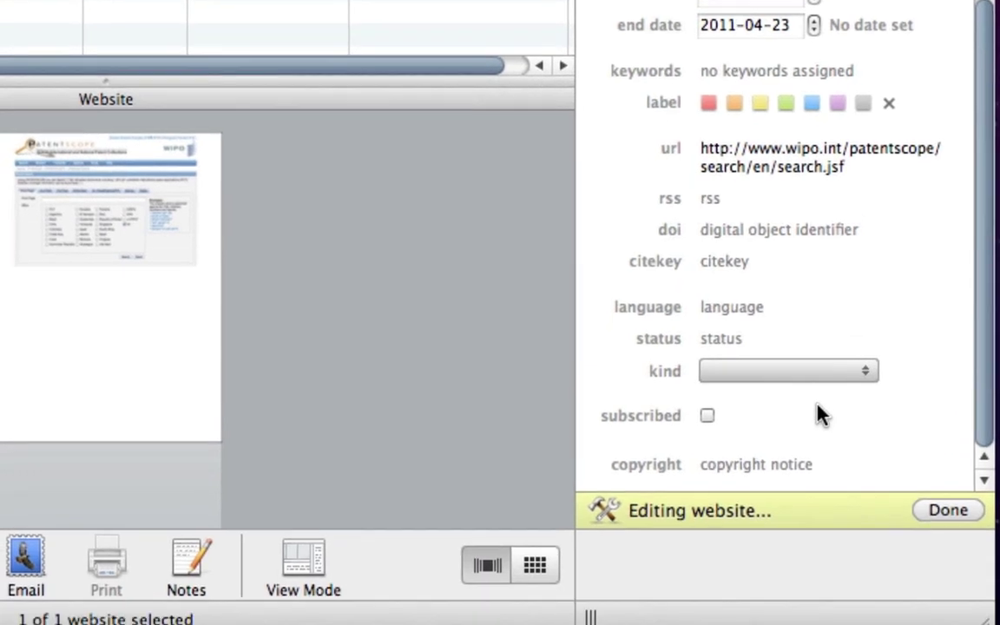
pyautogui.click(781, 370)
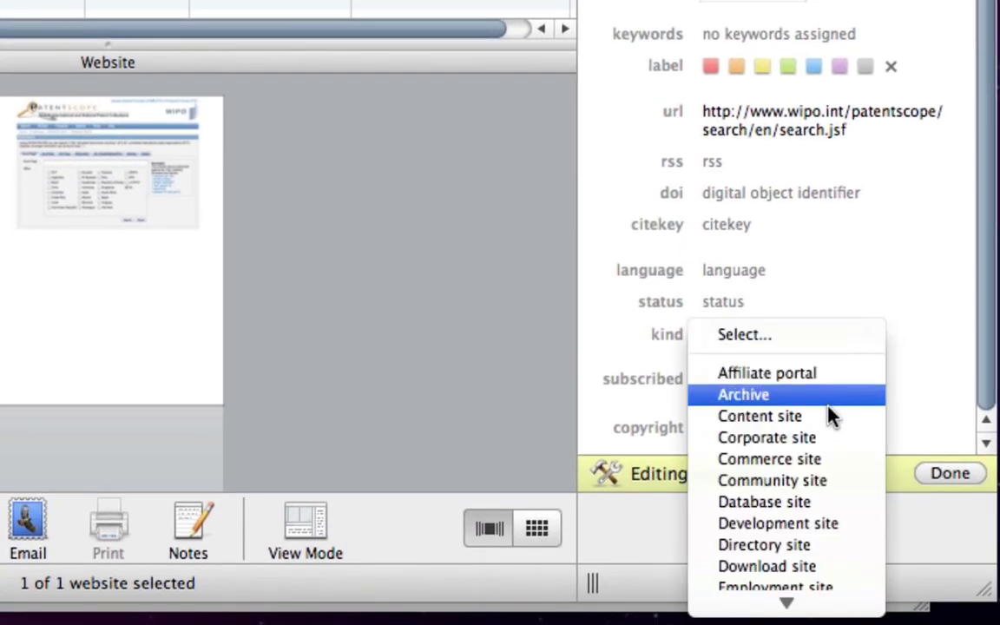
pyautogui.click(829, 503)
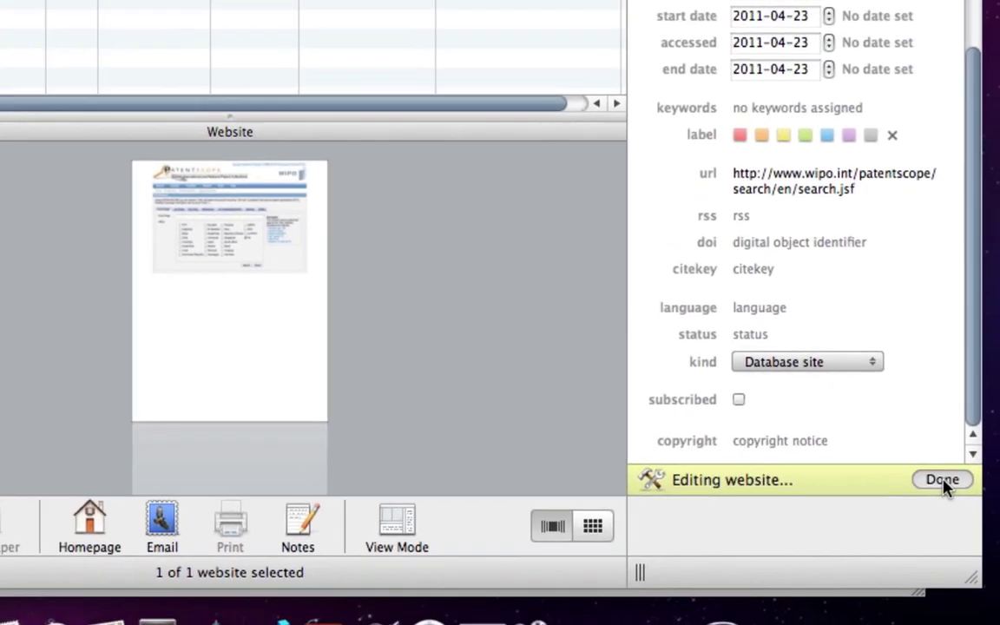
pyautogui.click(949, 473)
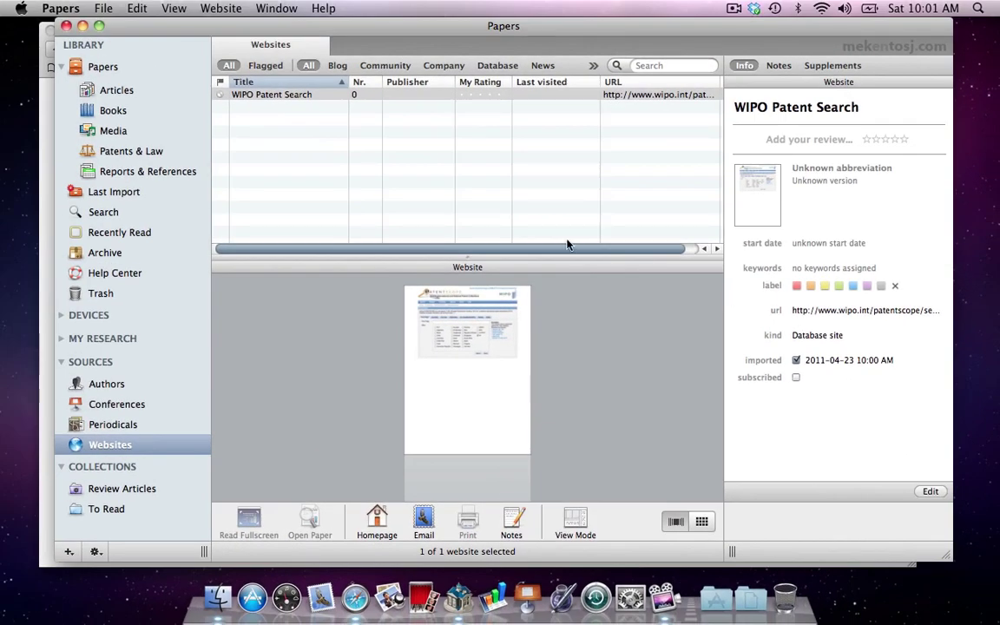
# - Open the WIPO Patent Search site in Papers' built-in browser
pyautogui.click(285, 95)
pyautogui.doubleClick(285, 95)
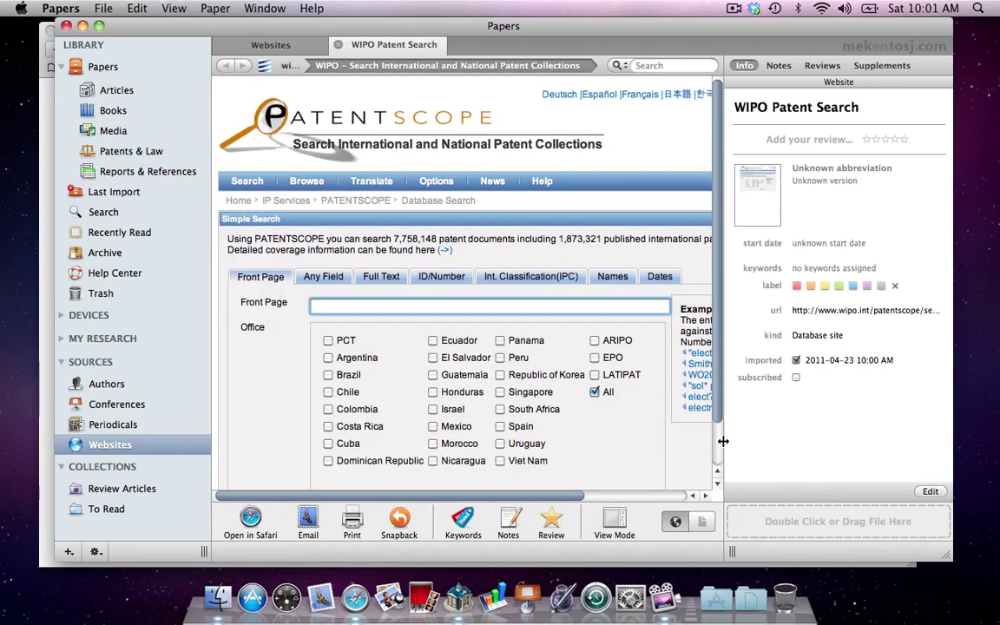
pyautogui.moveTo(723, 441); pyautogui.dragTo(784, 441)
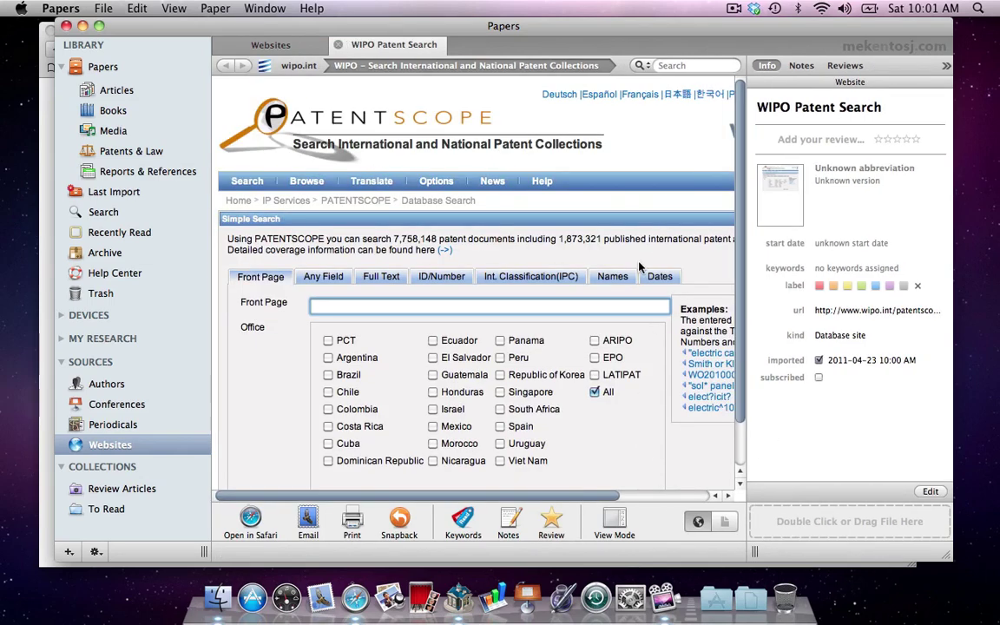
# - Search Front Page for 'Electric Car' and open the route tracing apparatus patent result
pyautogui.click(374, 306)
pyautogui.scroll(-2, 374, 308)
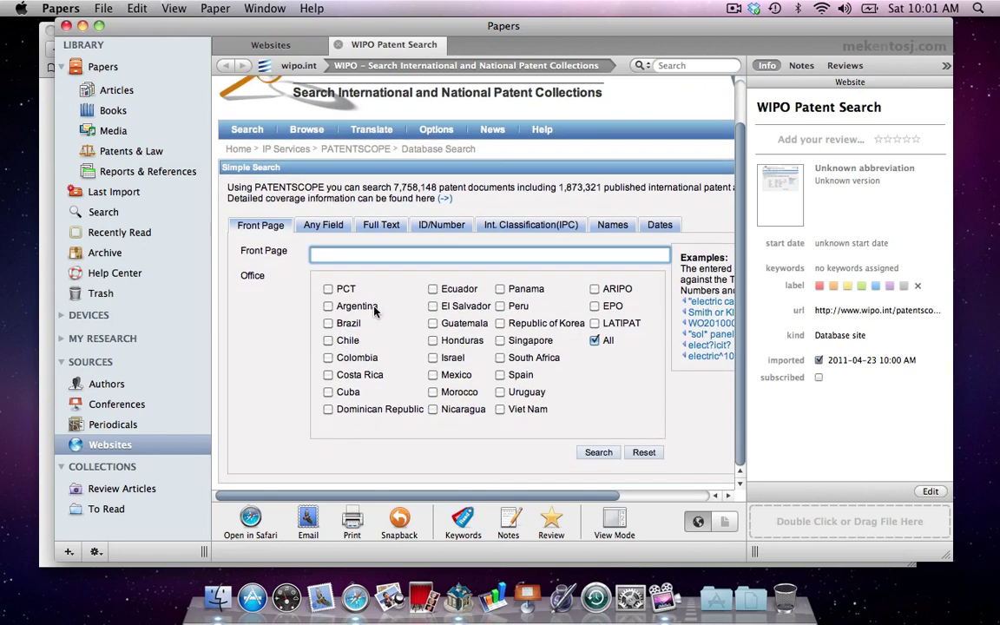
pyautogui.write('Electric Car')
pyautogui.click(591, 453)
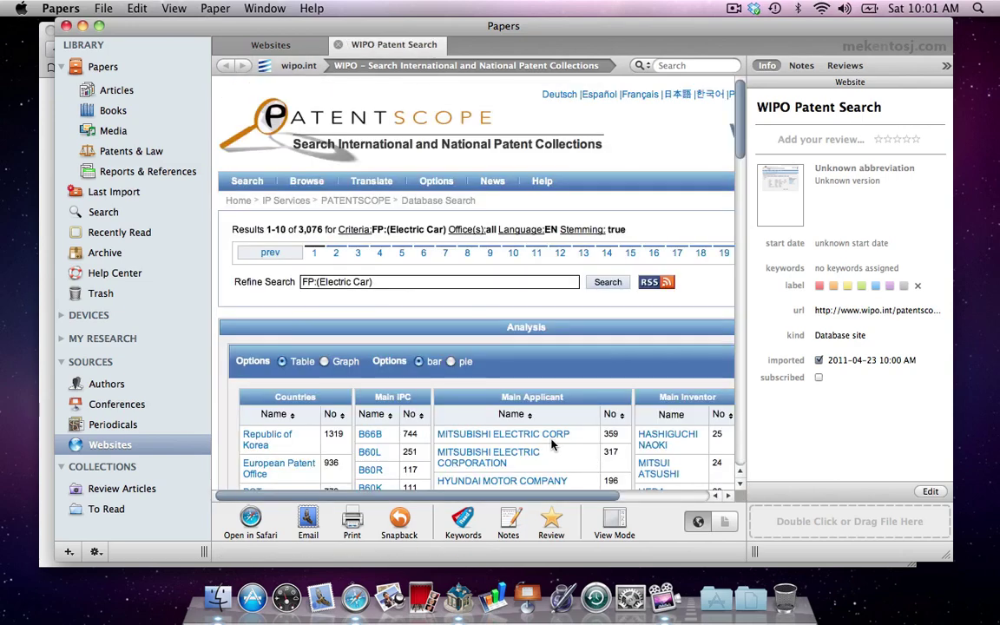
pyautogui.scroll(-10, 552, 444)
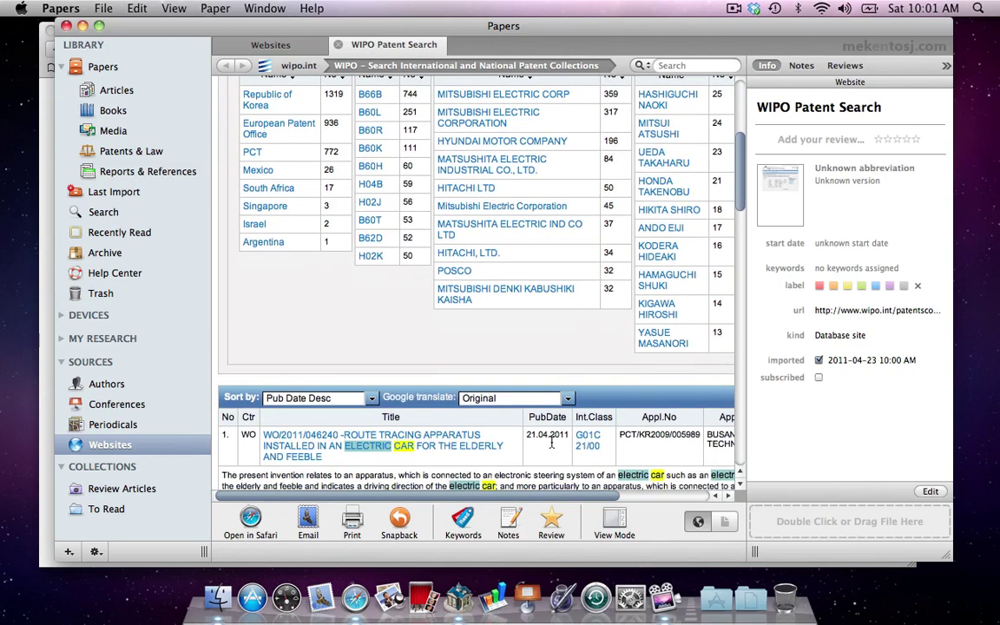
pyautogui.click(460, 422)
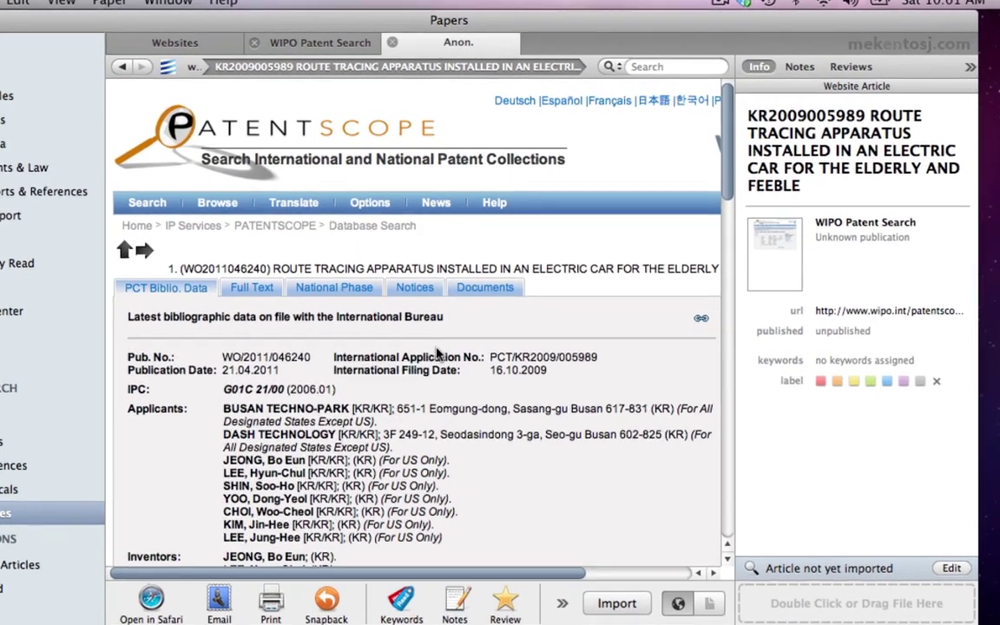
# - Select the patent's full English abstract text
pyautogui.scroll(-3, 458, 339)
pyautogui.scroll(-10, 391, 384)
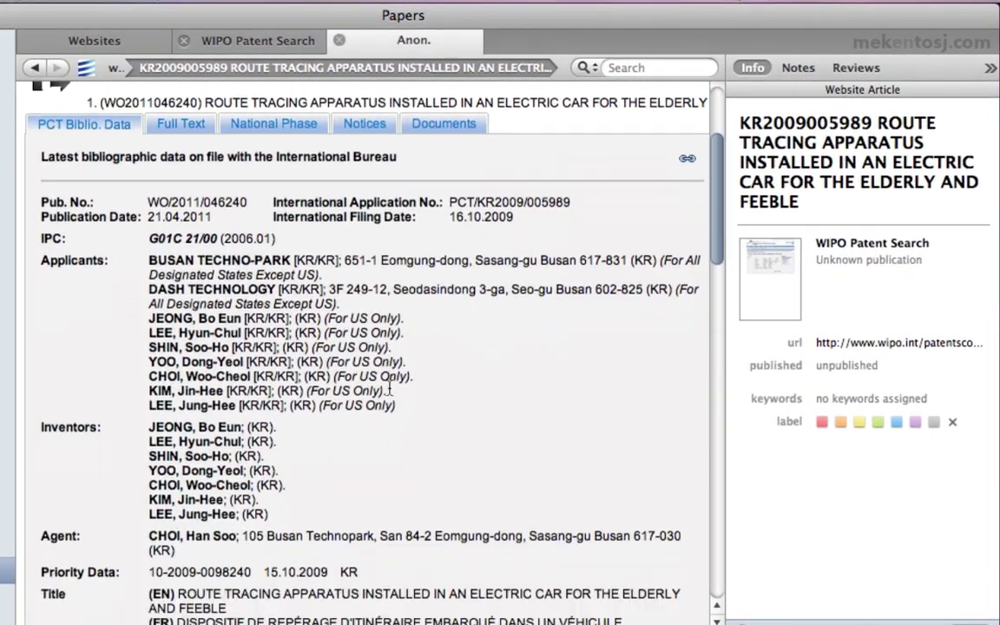
pyautogui.scroll(-4, 390, 384)
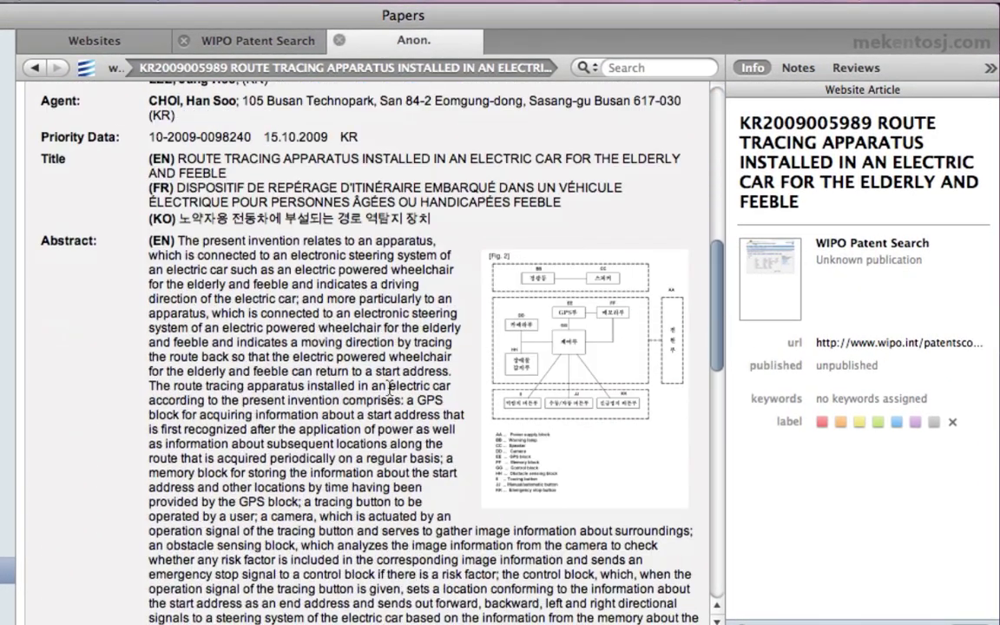
pyautogui.scroll(-3, 390, 384)
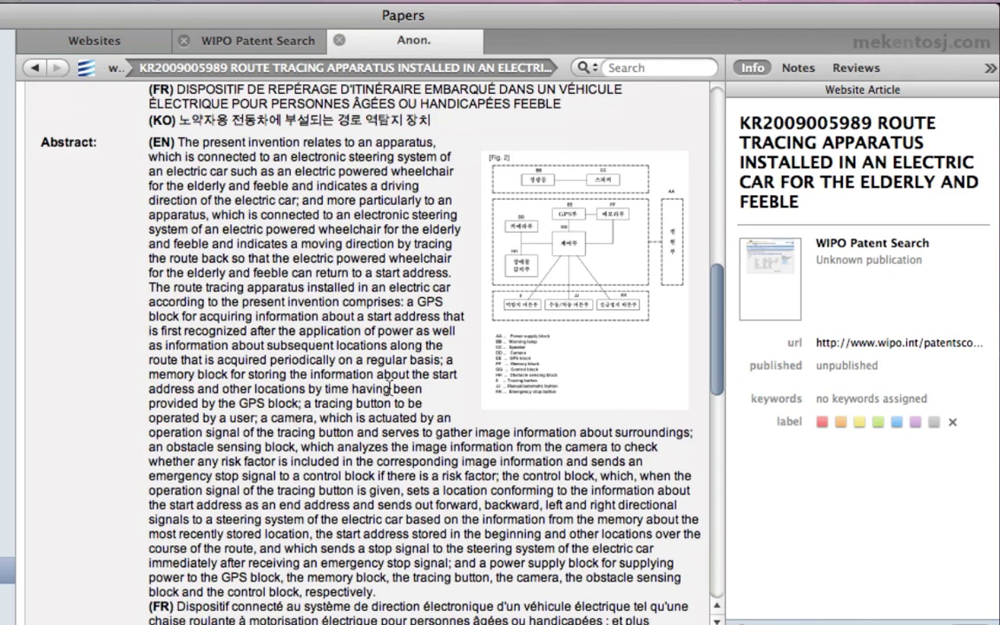
pyautogui.scroll(-1, 389, 384)
pyautogui.scroll(1, 390, 385)
pyautogui.moveTo(386, 580); pyautogui.dragTo(186, 137)
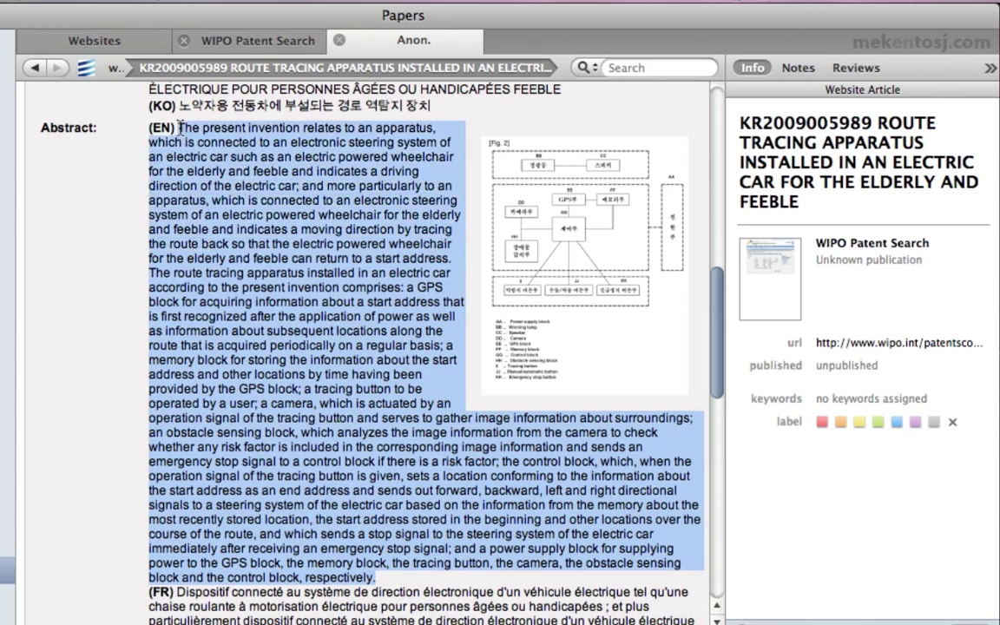
# - Go to the patent's Documents tab
pyautogui.scroll(6, 179, 130)
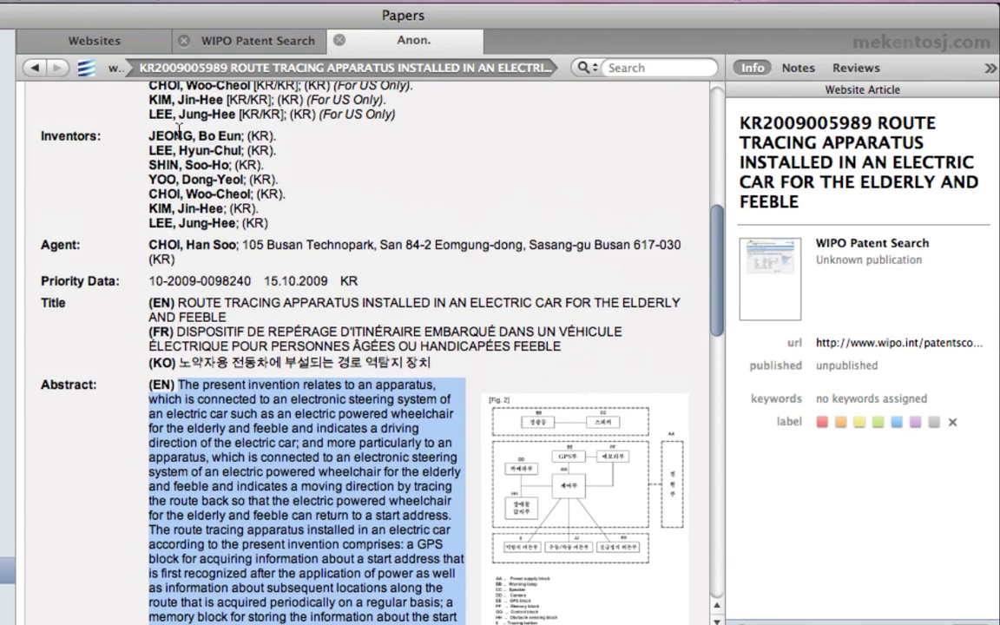
pyautogui.scroll(11, 369, 215)
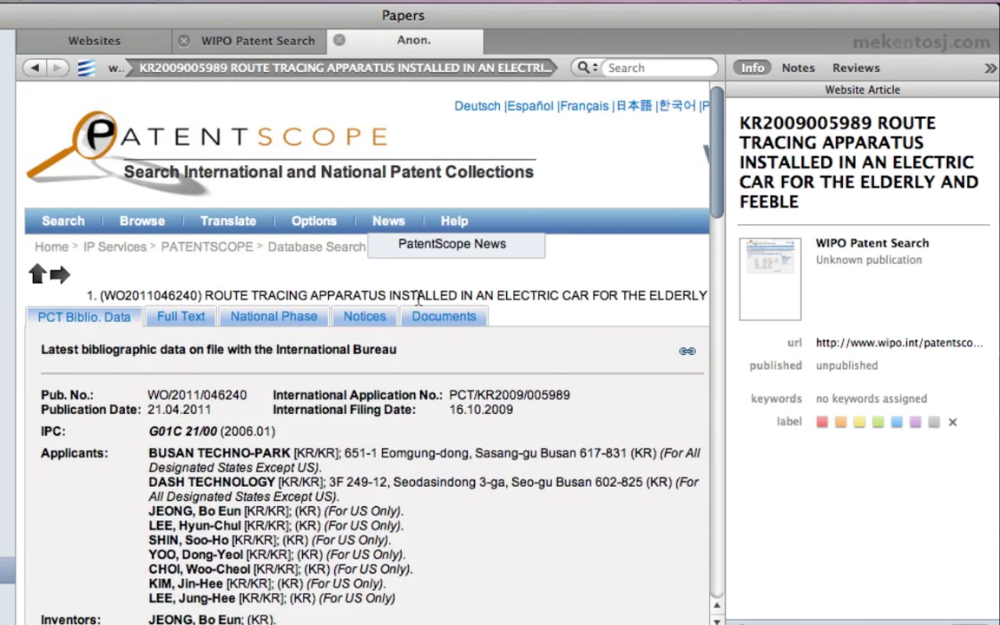
pyautogui.click(447, 317)
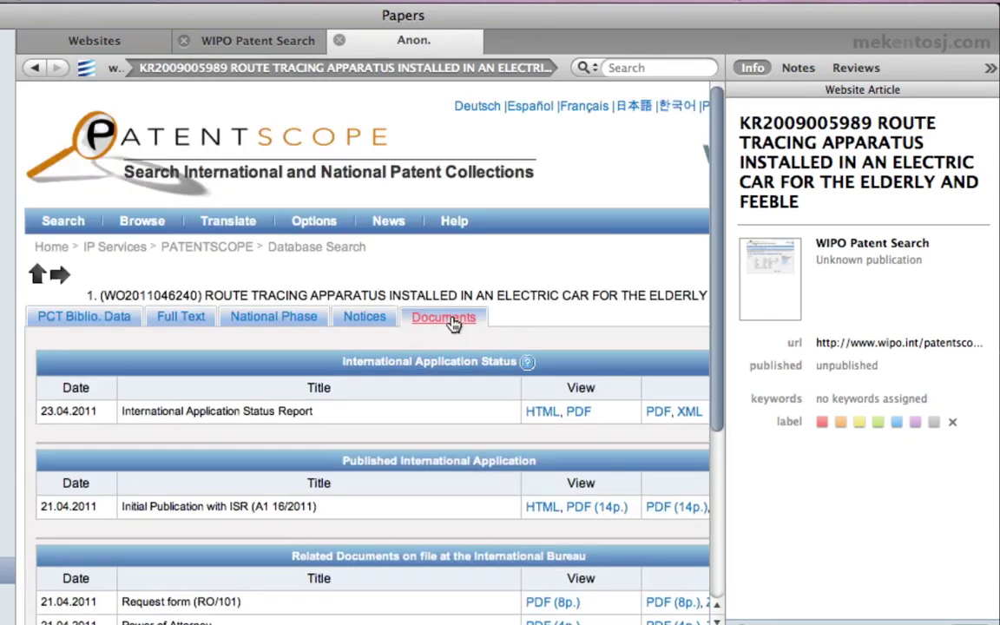
# - Download the International Application Status Report PDF into the patent entry
pyautogui.click(579, 412)
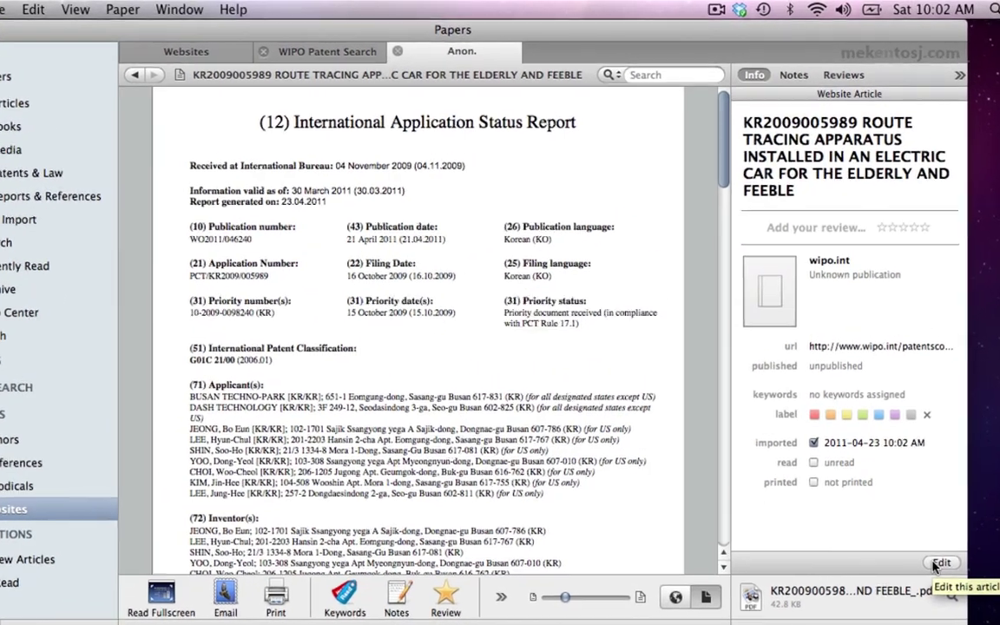
# - Change the entry's paper type to Patent under Patent & Law
pyautogui.click(928, 493)
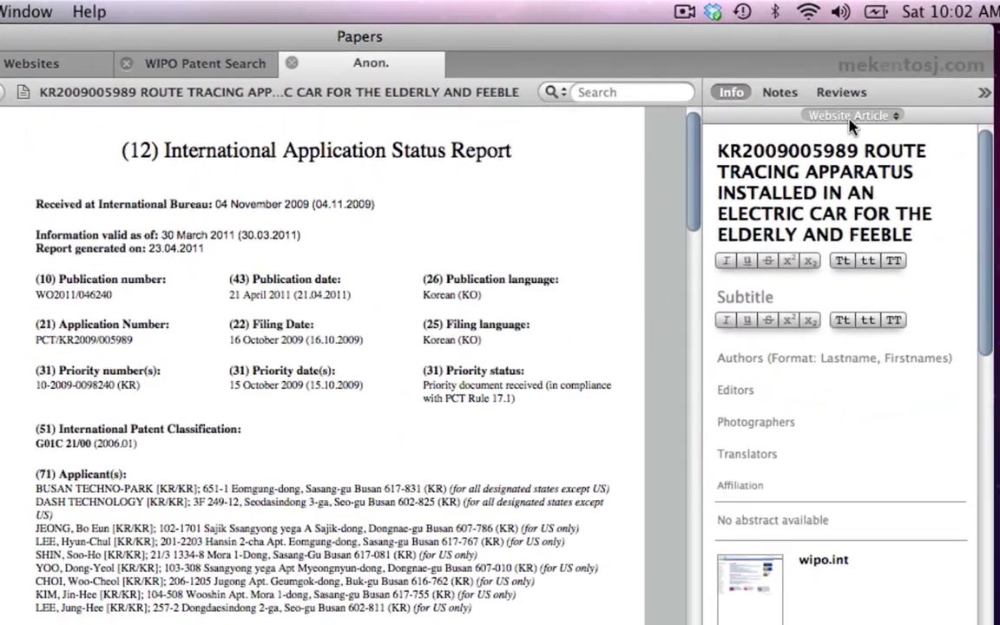
pyautogui.click(849, 113)
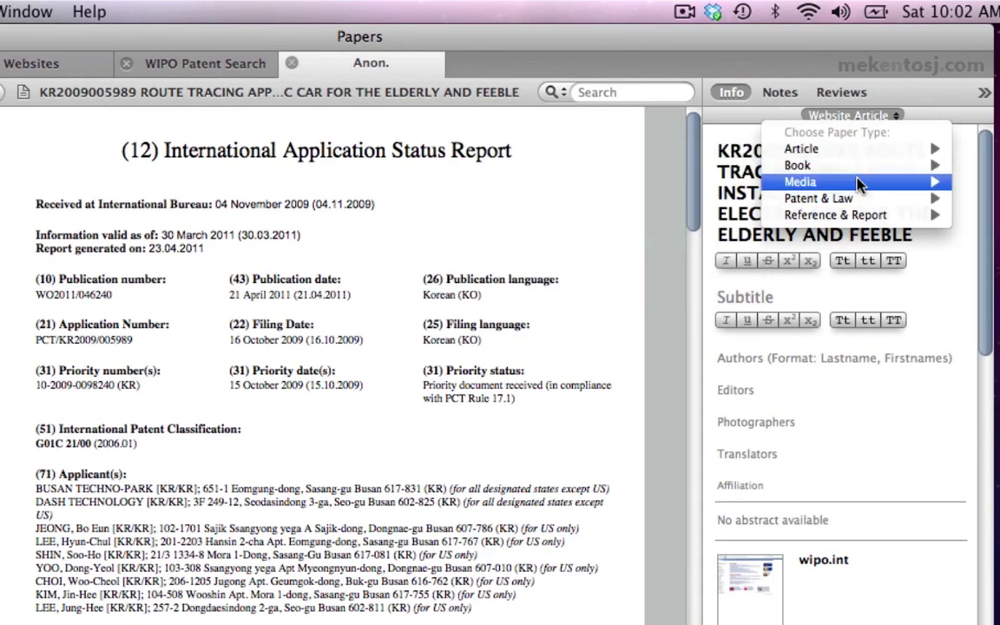
pyautogui.moveTo(858, 203)
pyautogui.click(703, 216)
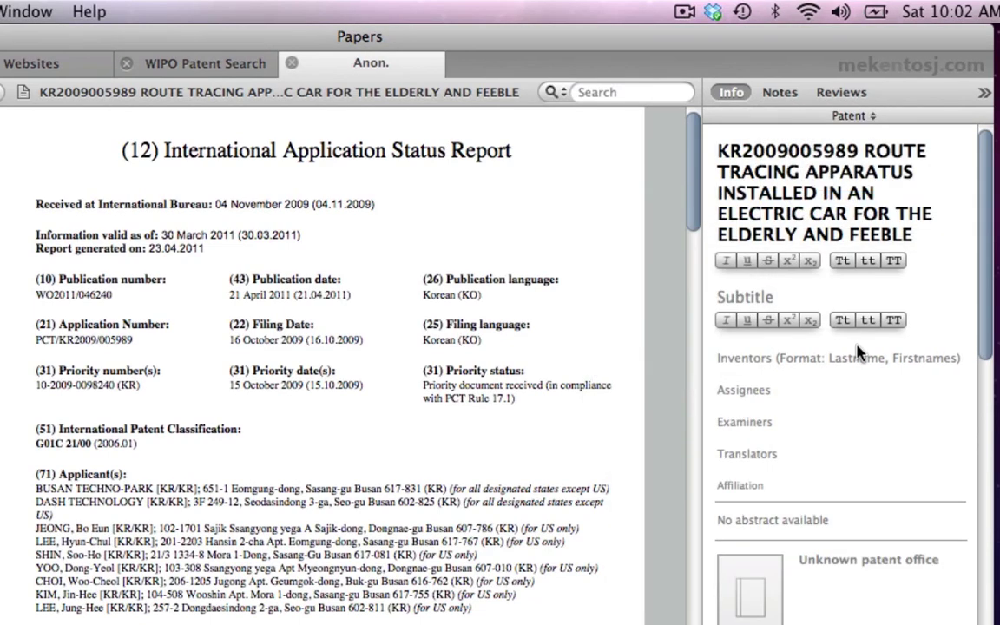
# - Paste the copied English abstract into the abstract field and finish editing
pyautogui.scroll(-5, 821, 416)
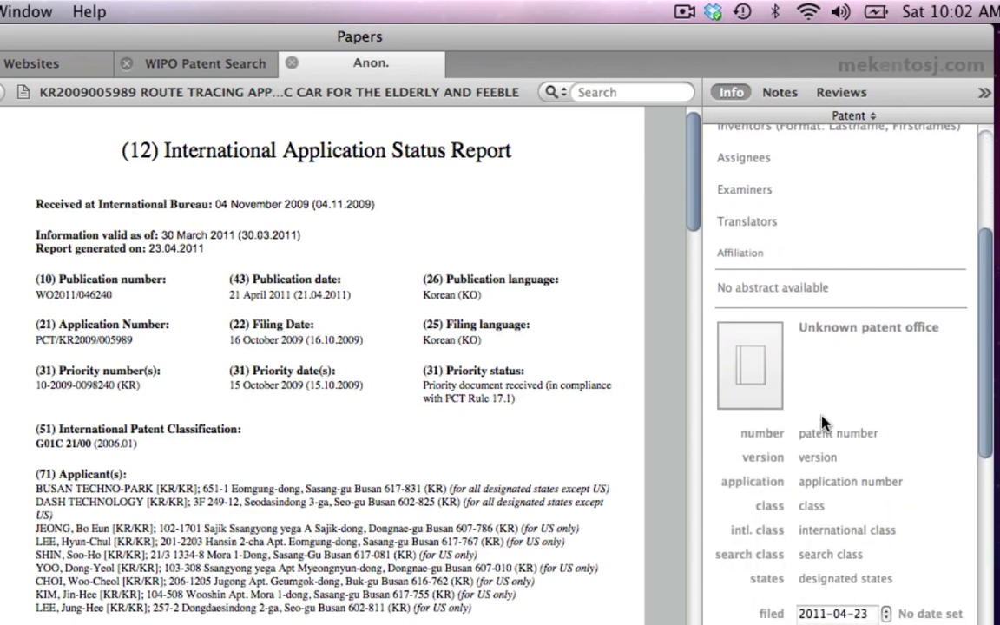
pyautogui.scroll(-2, 821, 424)
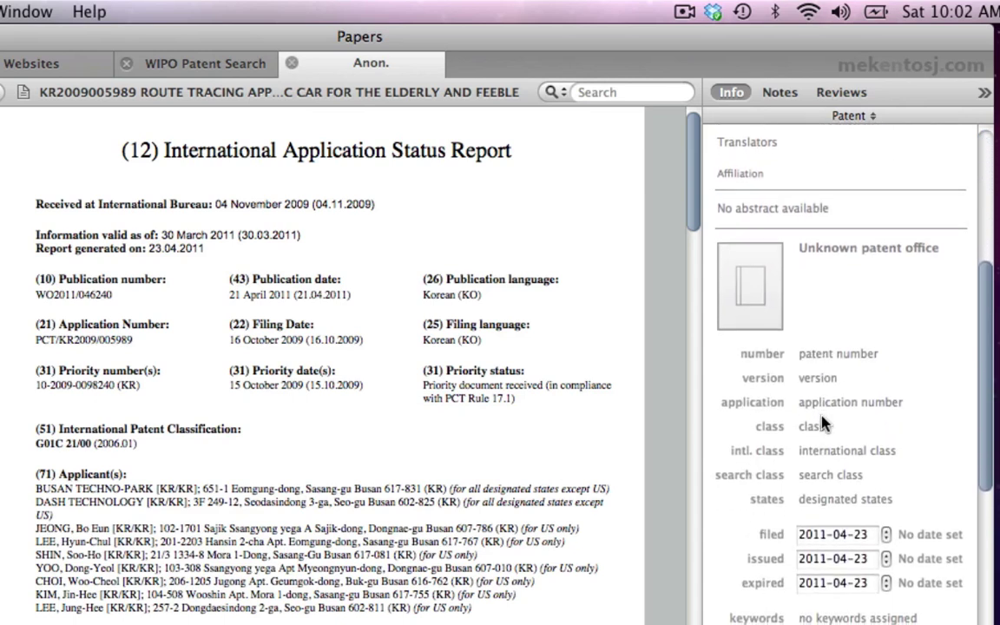
pyautogui.scroll(-7, 822, 423)
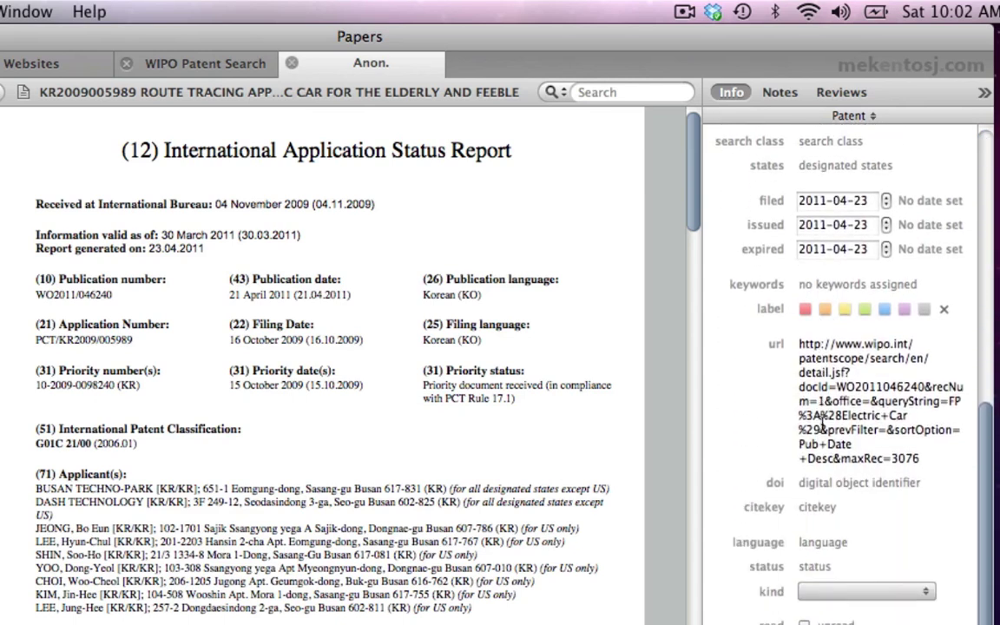
pyautogui.scroll(10, 823, 420)
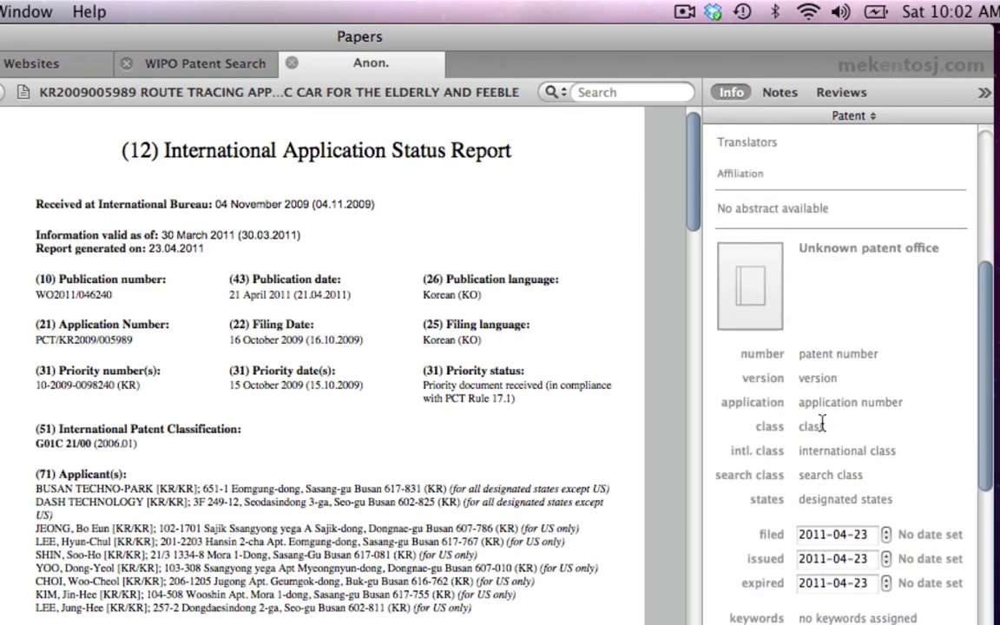
pyautogui.scroll(4, 823, 424)
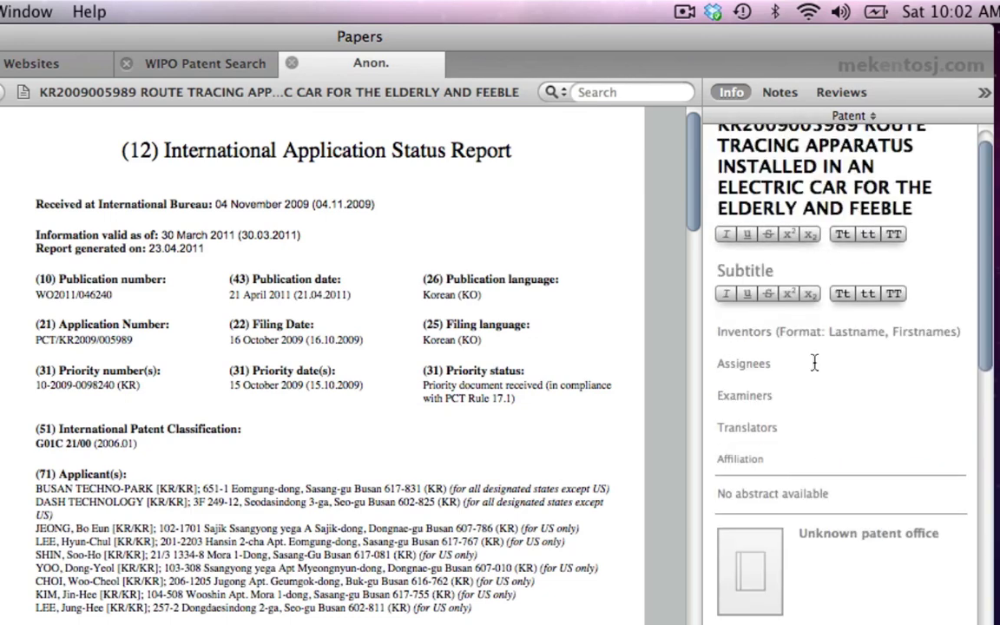
pyautogui.scroll(1, 806, 324)
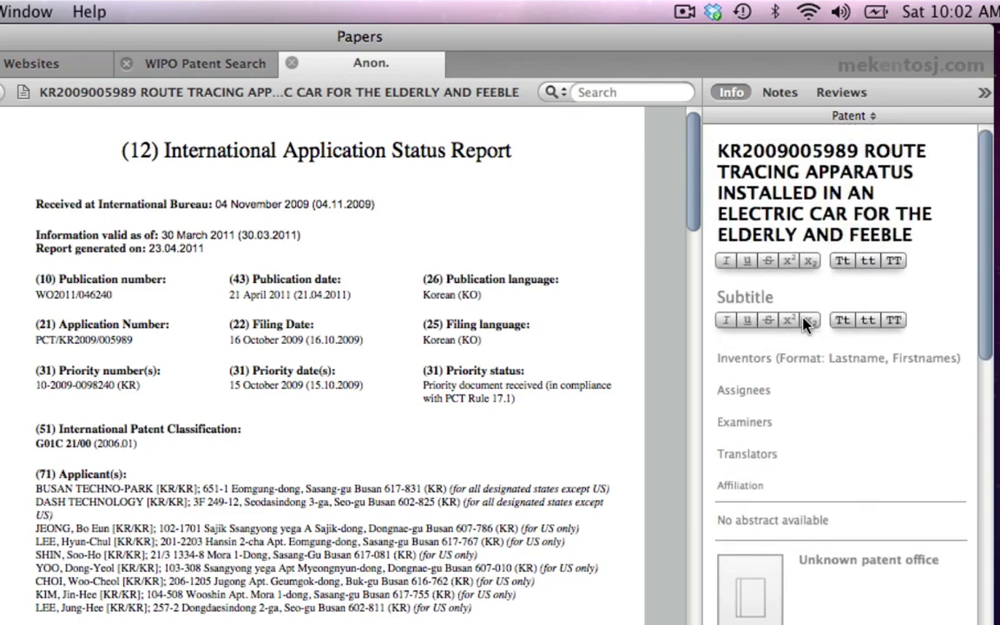
pyautogui.click(782, 518)
pyautogui.press('super+v')
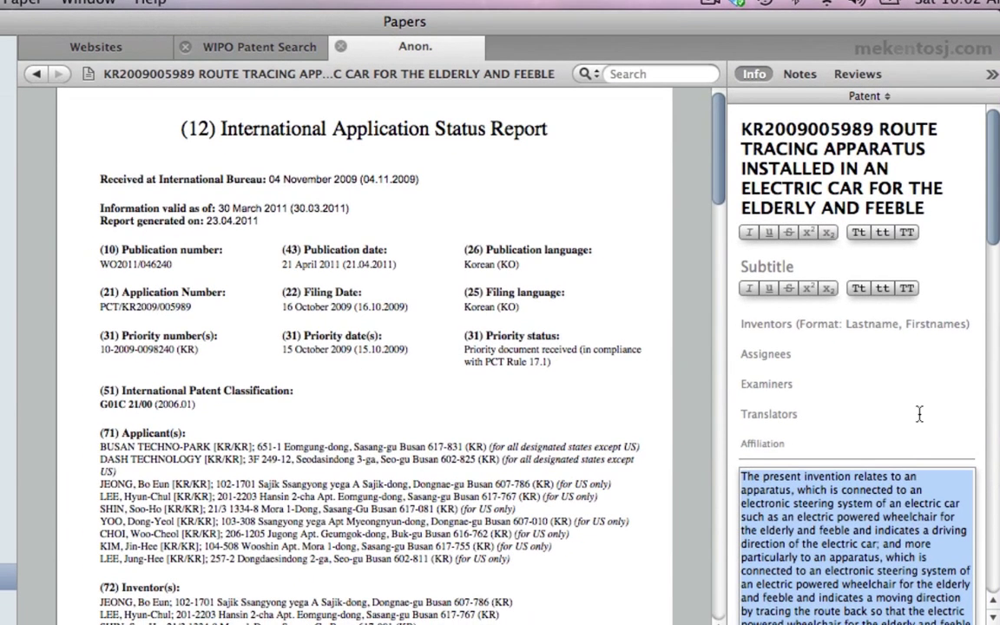
pyautogui.click(940, 599)
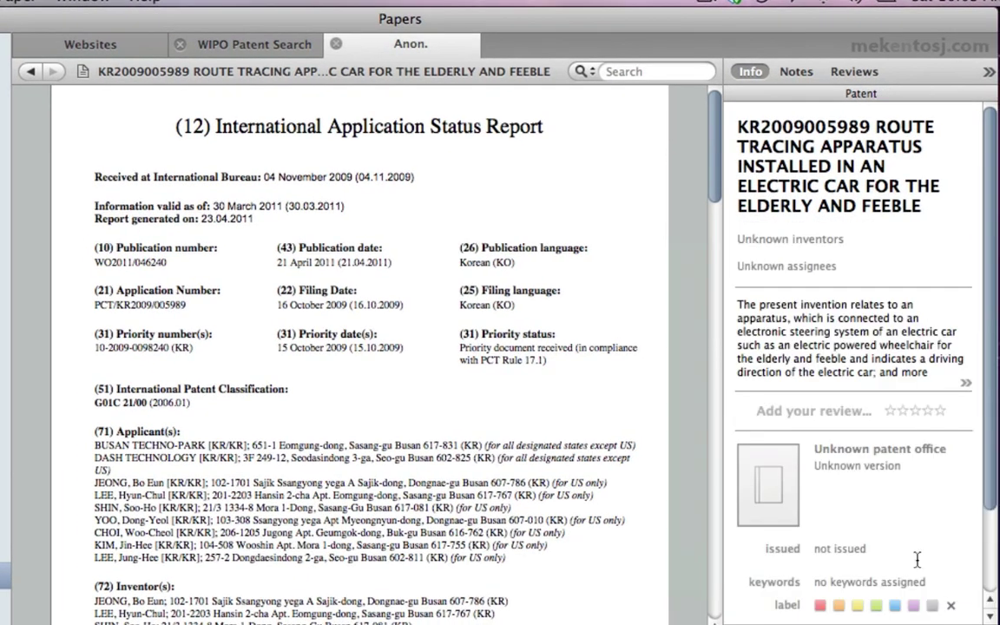
# - Open the Anon. route tracing patent from Patents & Law in its own tab
pyautogui.scroll(-3, 876, 467)
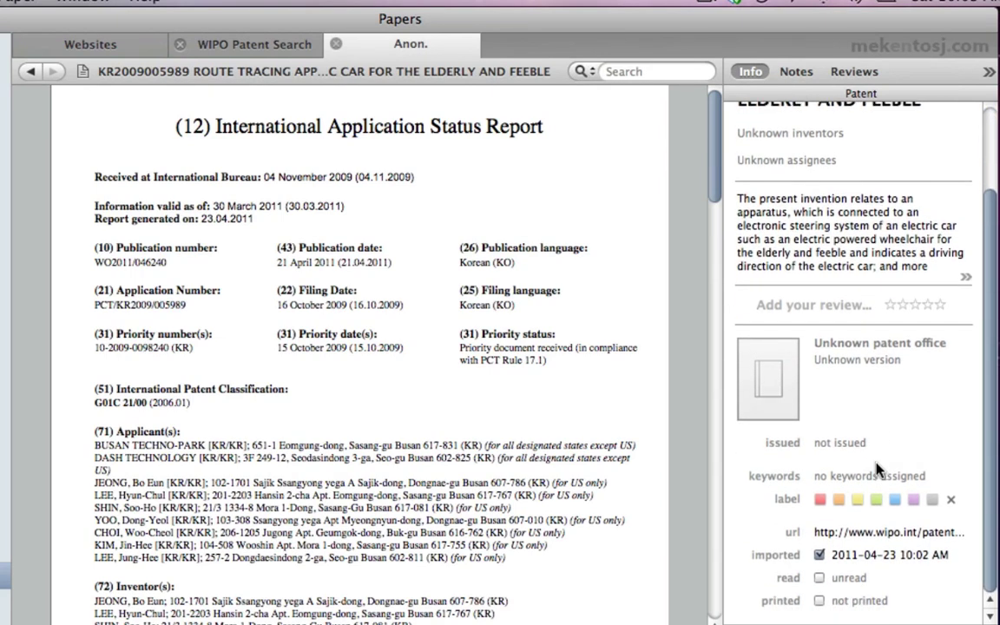
pyautogui.scroll(3, 876, 468)
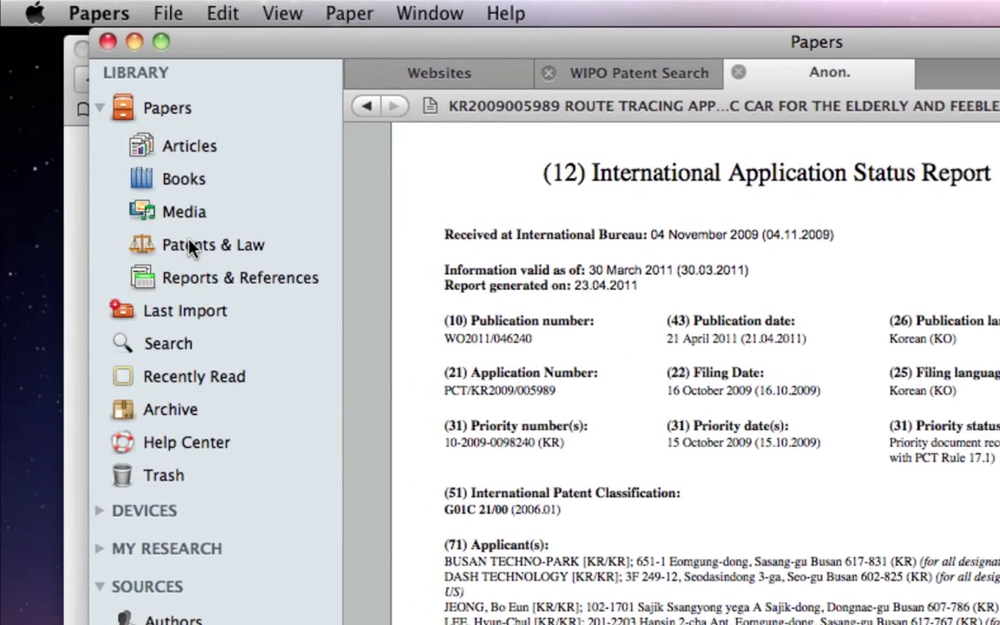
pyautogui.click(192, 248)
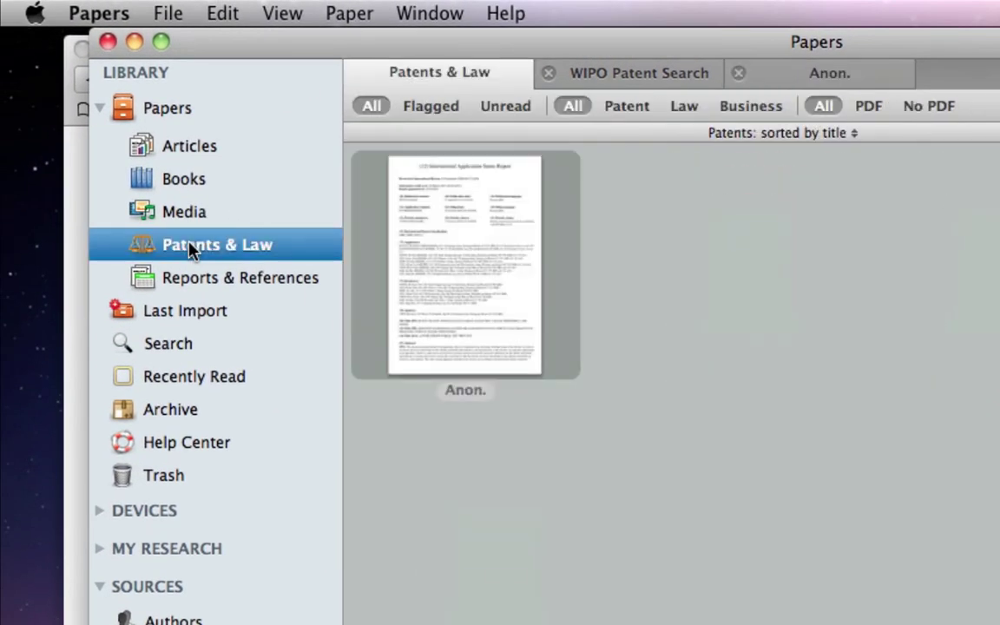
pyautogui.click(466, 247)
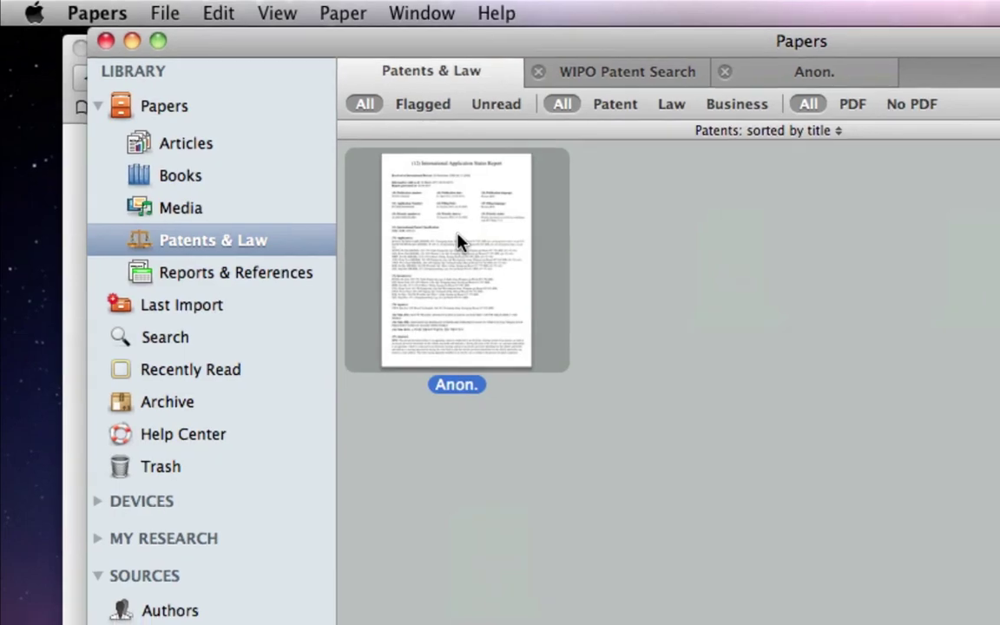
pyautogui.doubleClick(466, 247)
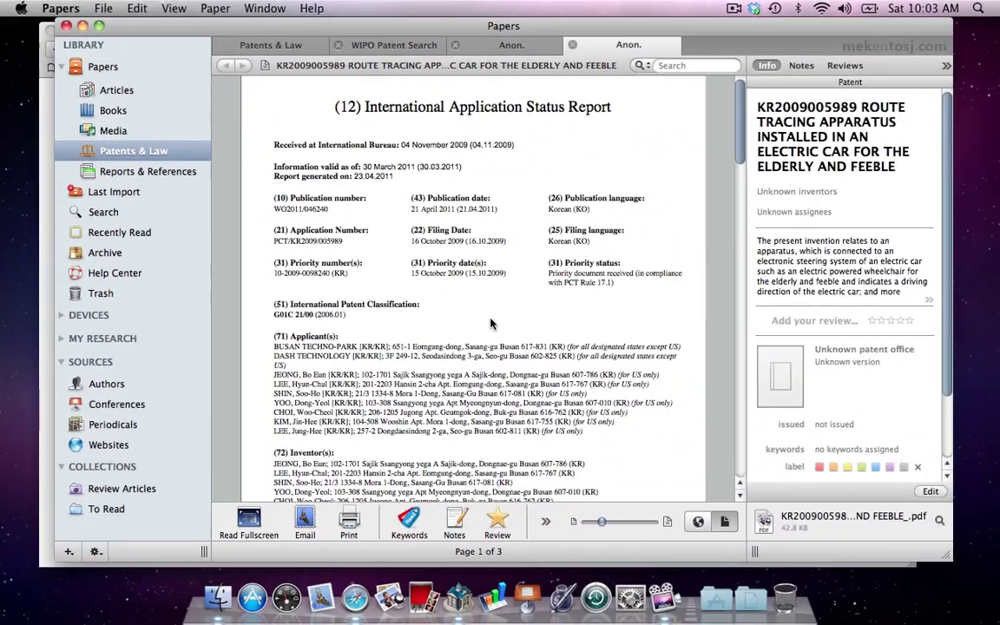
pyautogui.scroll(-5, 585, 384)
pyautogui.scroll(-5, 491, 323)
pyautogui.scroll(15, 491, 323)
# - Reopen WIPO Patent Search from Websites and switch the patent tab to its web view
pyautogui.click(96, 445)
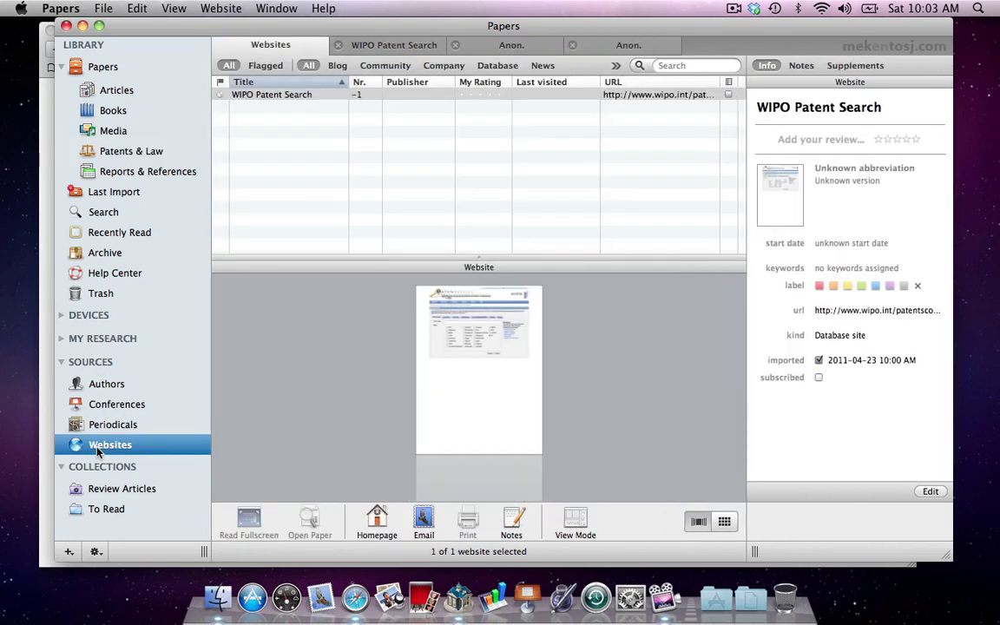
pyautogui.doubleClick(277, 95)
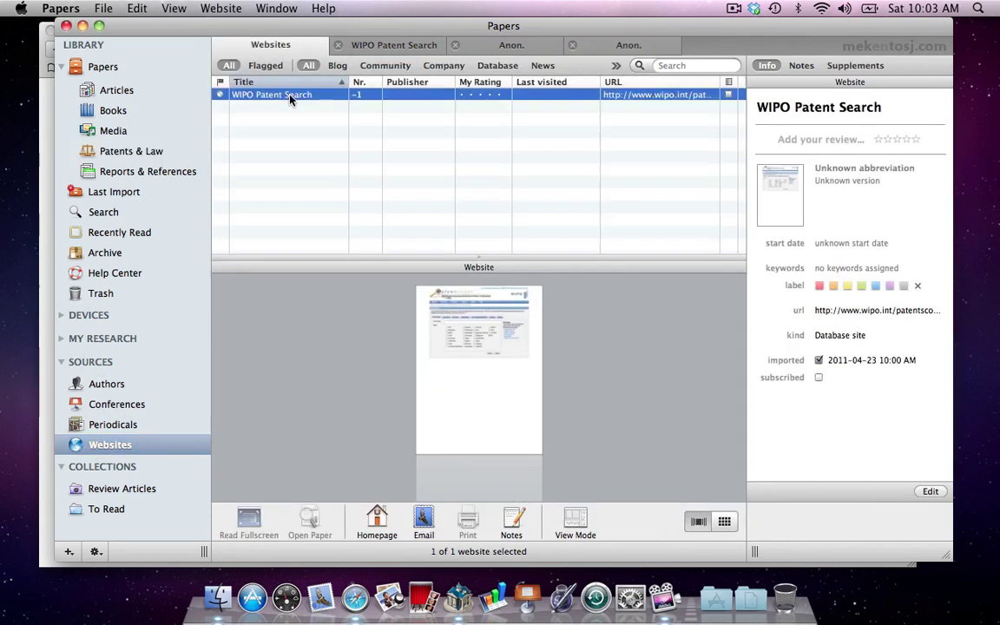
pyautogui.scroll(-5, 474, 315)
pyautogui.scroll(-8, 474, 315)
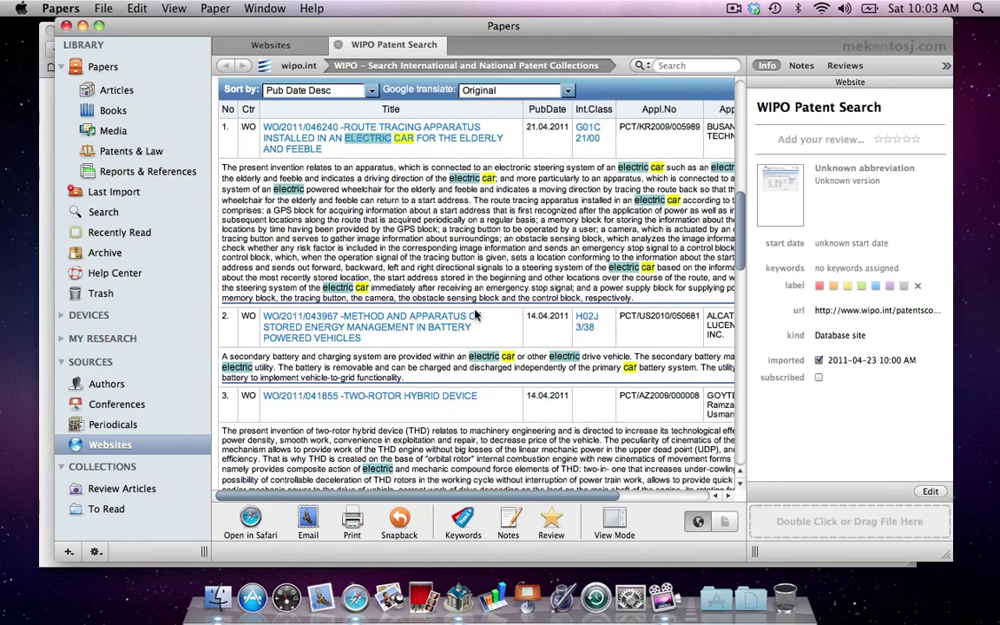
pyautogui.scroll(3, 451, 260)
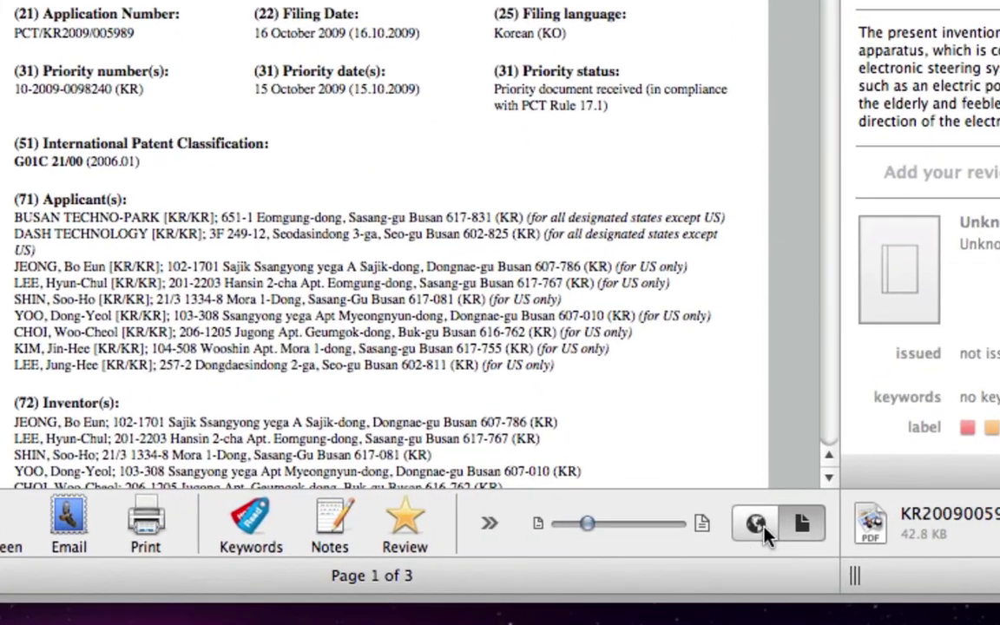
pyautogui.click(761, 527)
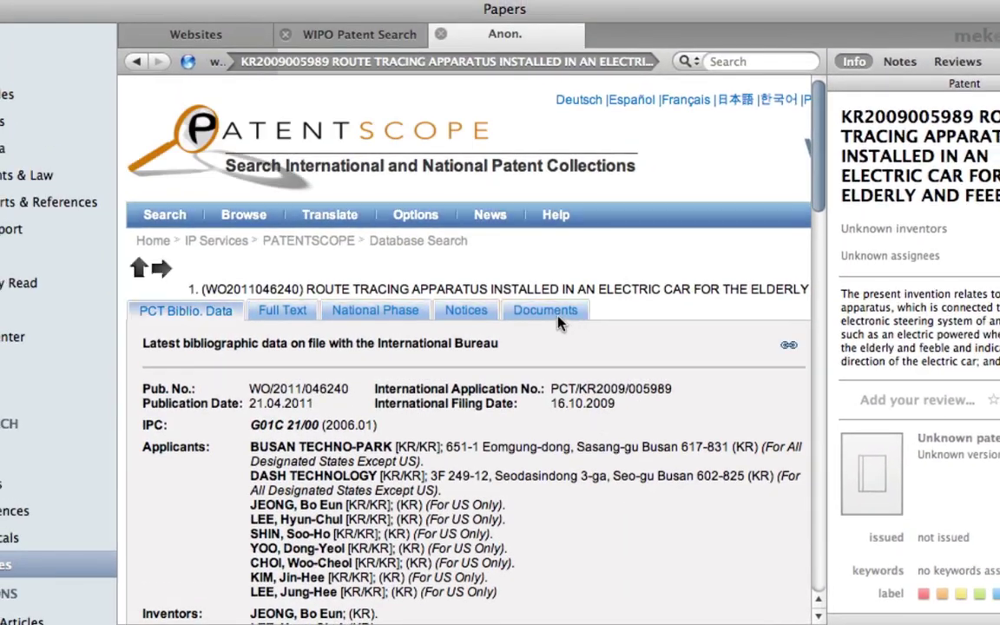
# - Download the 14-page Initial Publication with ISR PDF from the Documents tab as supplemental data
pyautogui.click(529, 229)
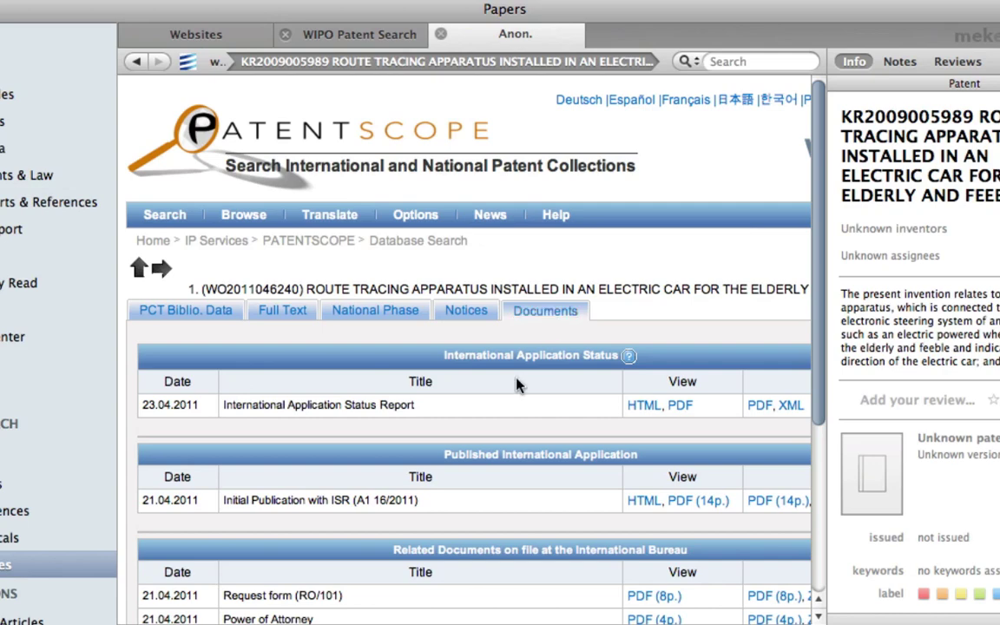
pyautogui.scroll(-3, 518, 385)
pyautogui.hscroll(2, 529, 388)
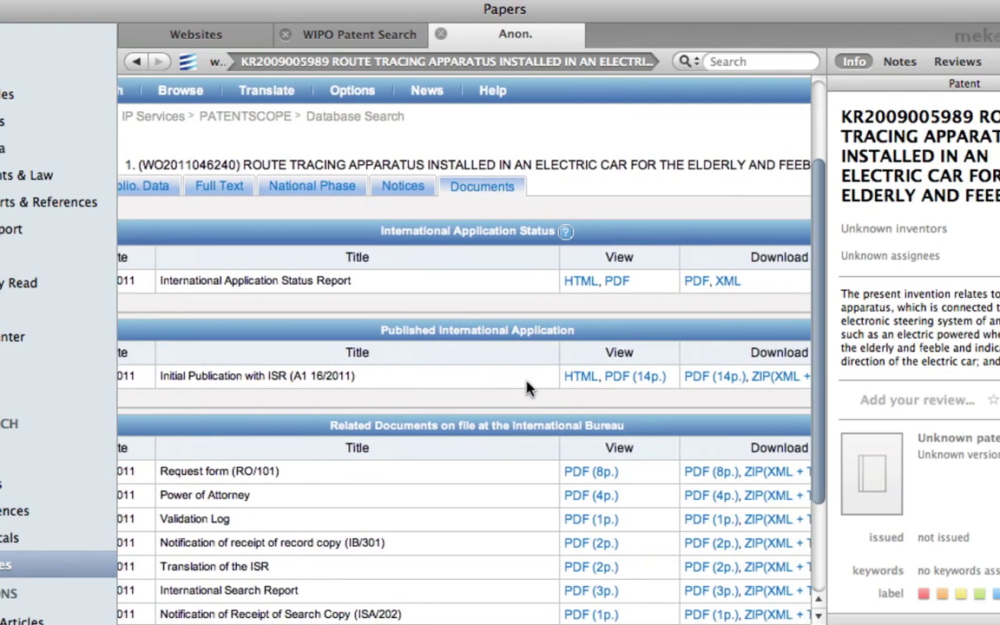
pyautogui.click(610, 378)
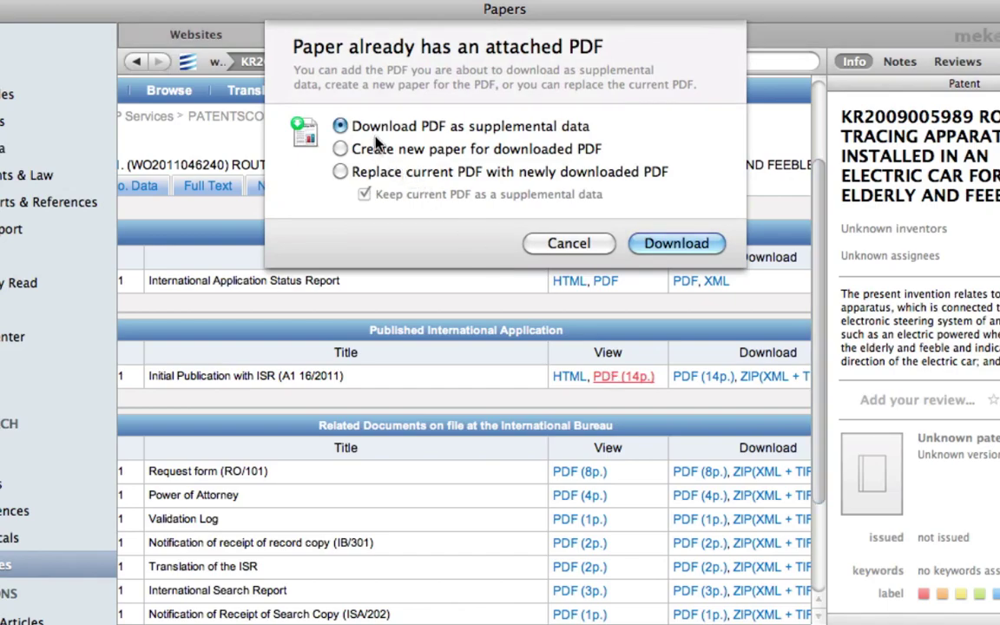
pyautogui.click(655, 244)
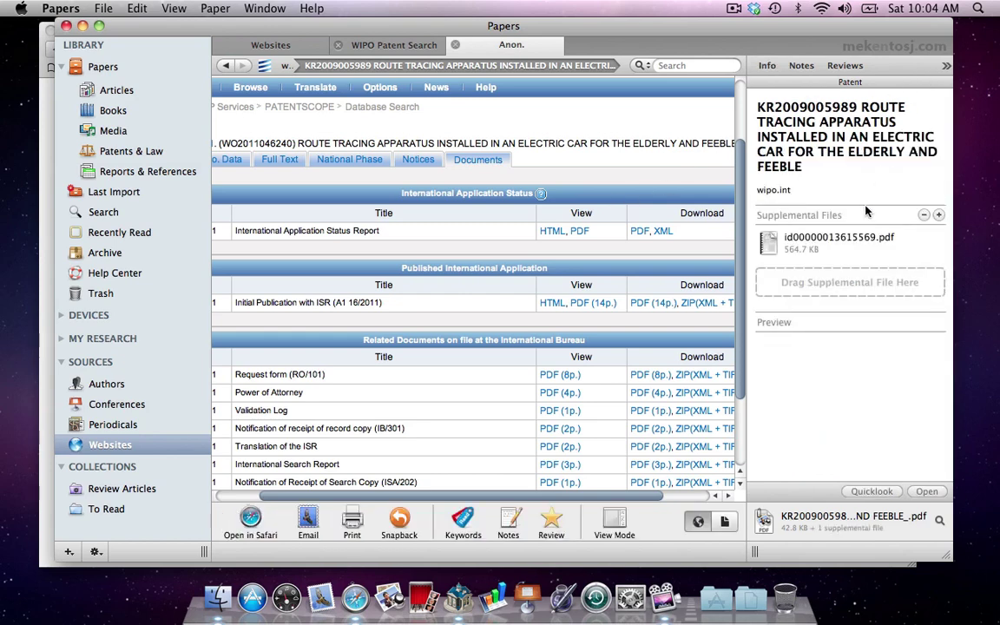
# - Quick Look the supplemental file id00000013615569.pdf (564.7 KB), then close the preview
pyautogui.click(840, 242)
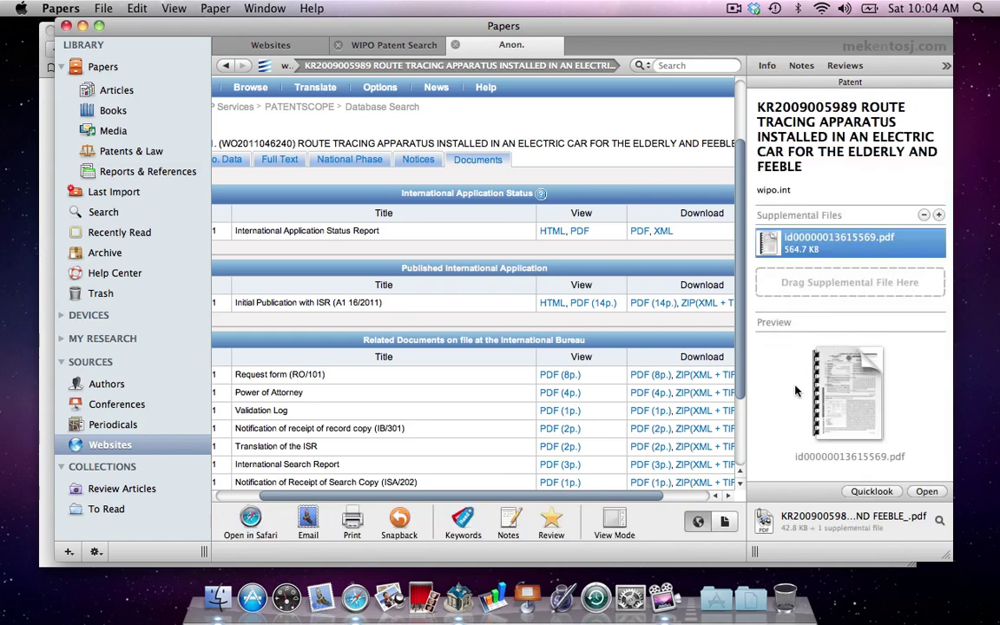
pyautogui.click(872, 491)
pyautogui.click(882, 491)
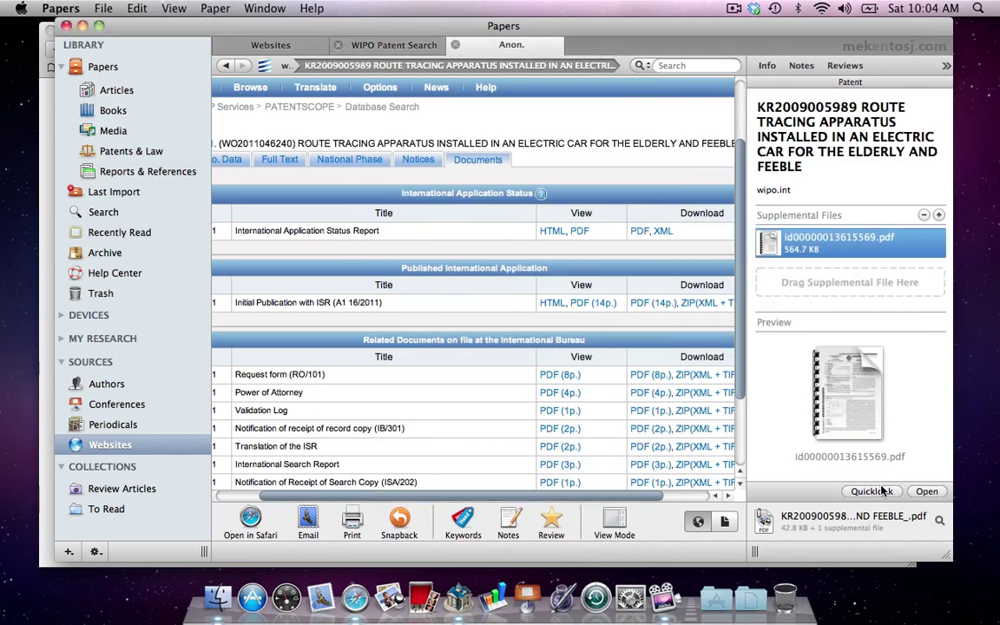